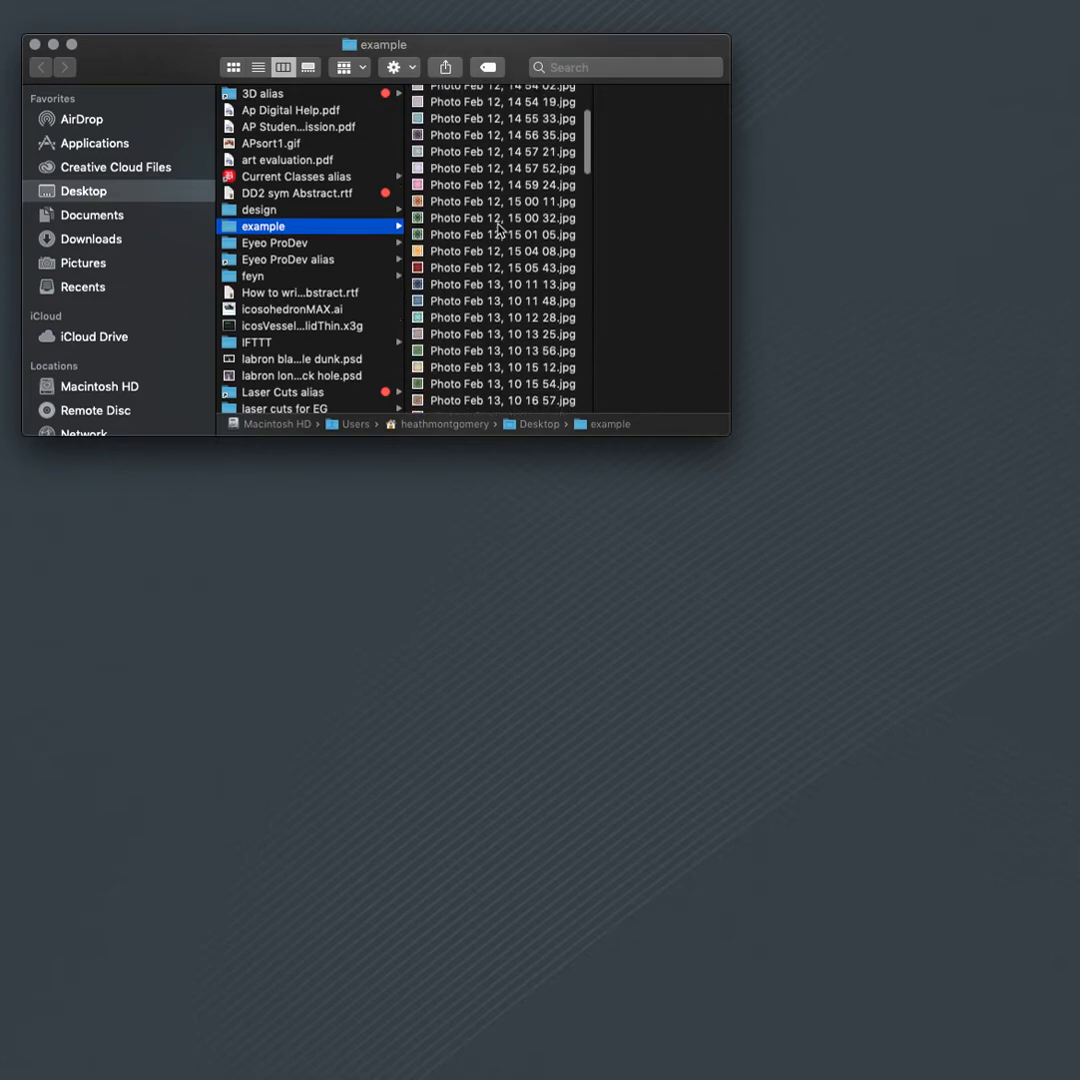
# Add the text "project1" before the names of the first nine photos in the example folder, 14 47 46 through 14 54 19.
pyautogui.scroll(5, 500, 228)
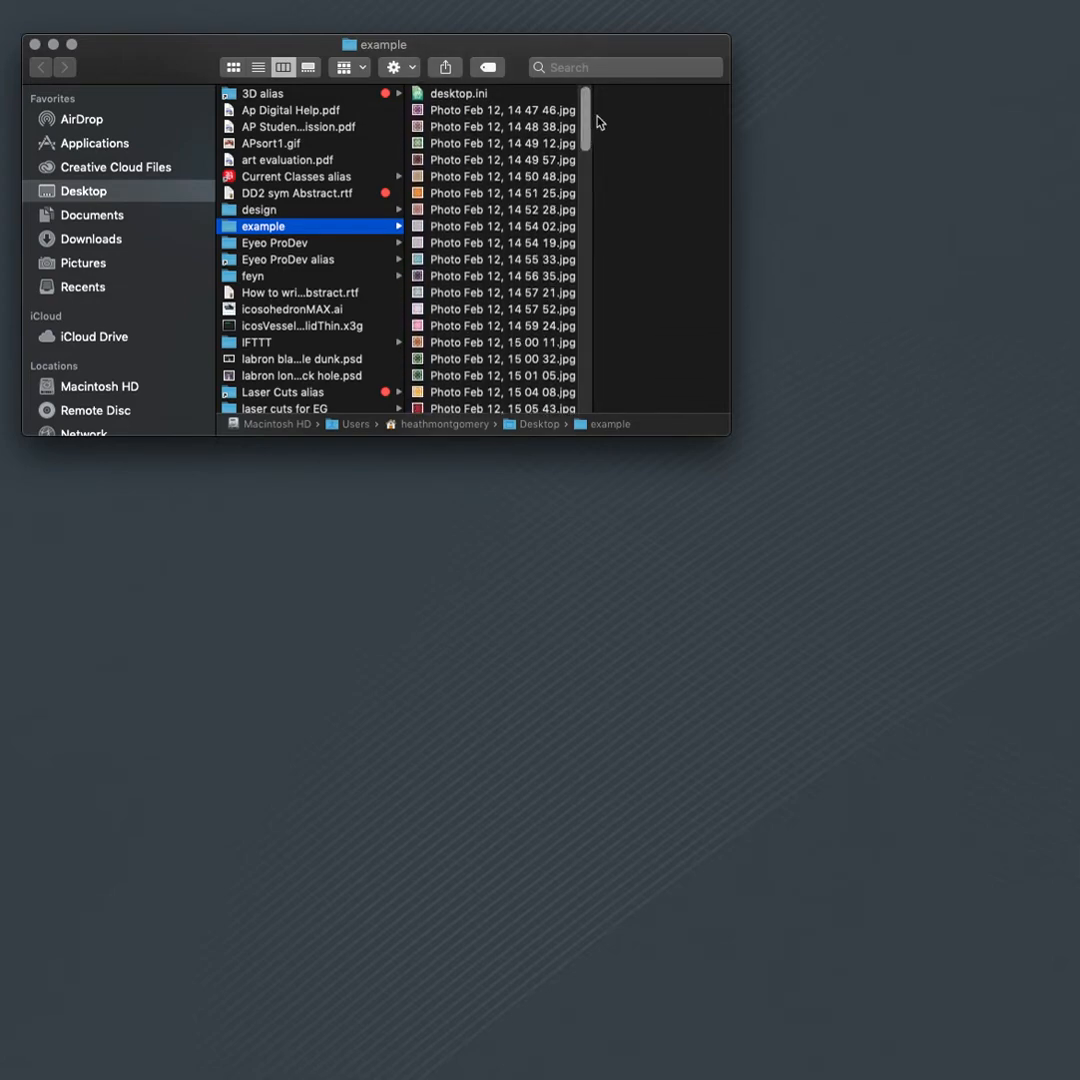
pyautogui.click(410, 113)
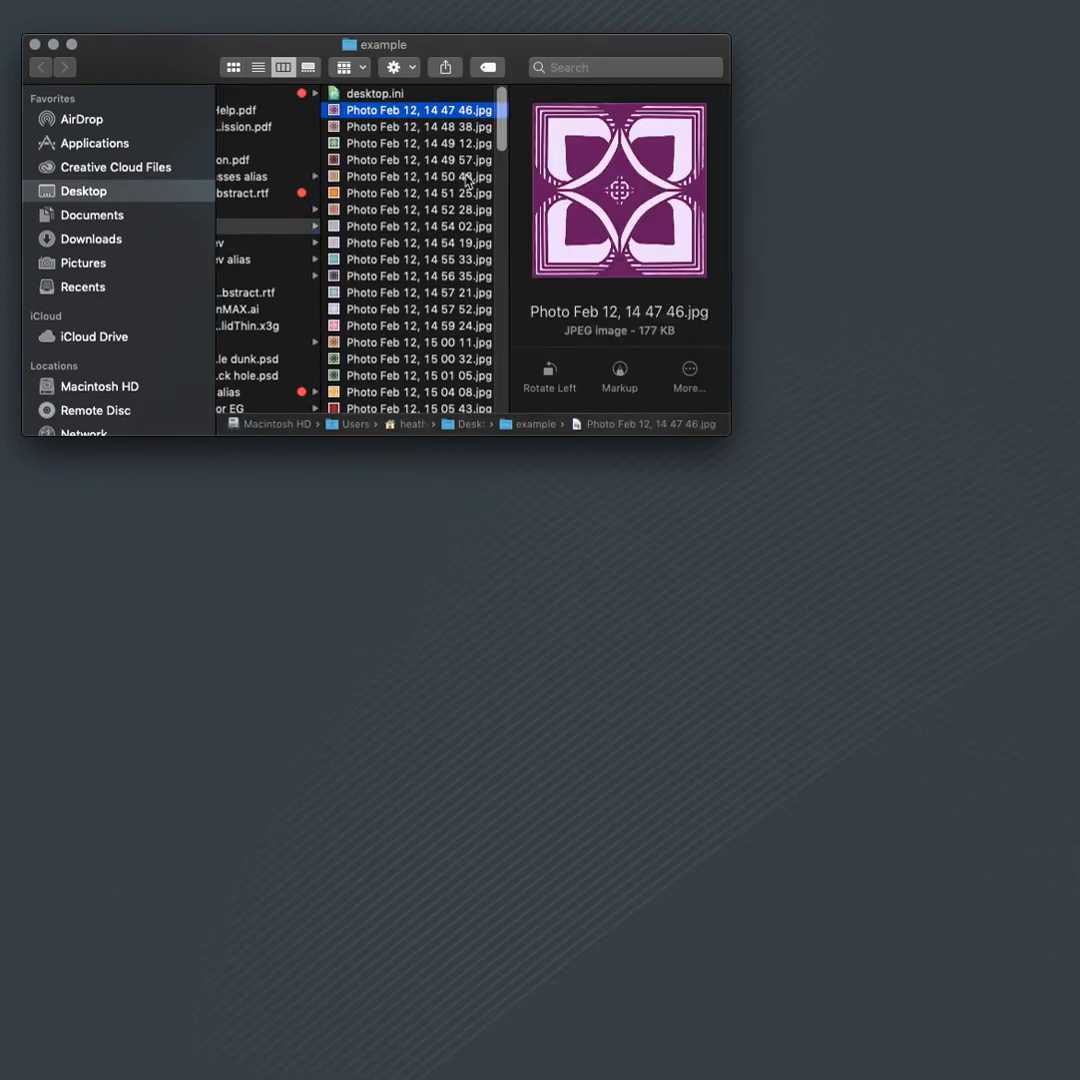
pyautogui.keyDown('shift'); pyautogui.click(418, 242); pyautogui.keyUp('shift')
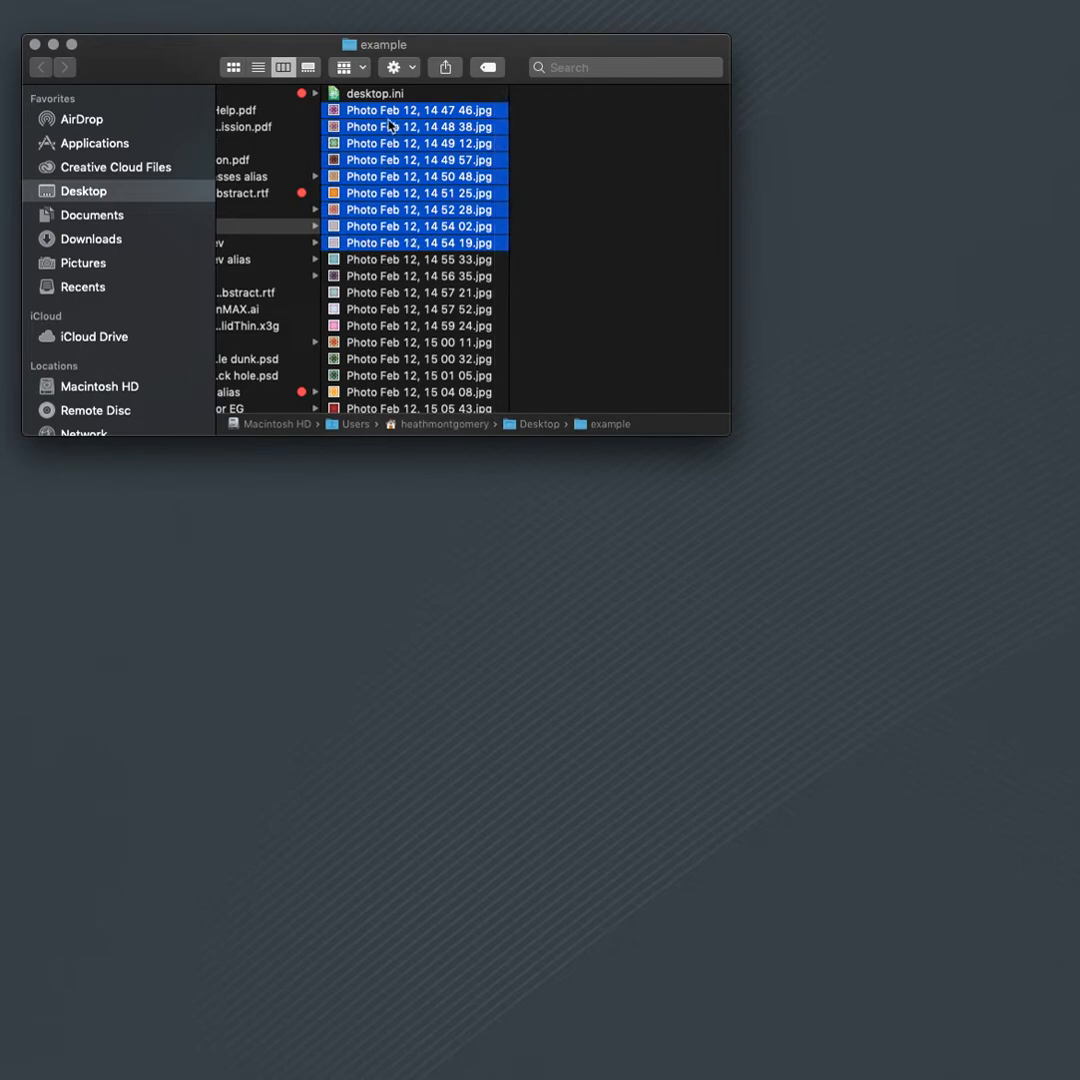
pyautogui.rightClick(377, 246)
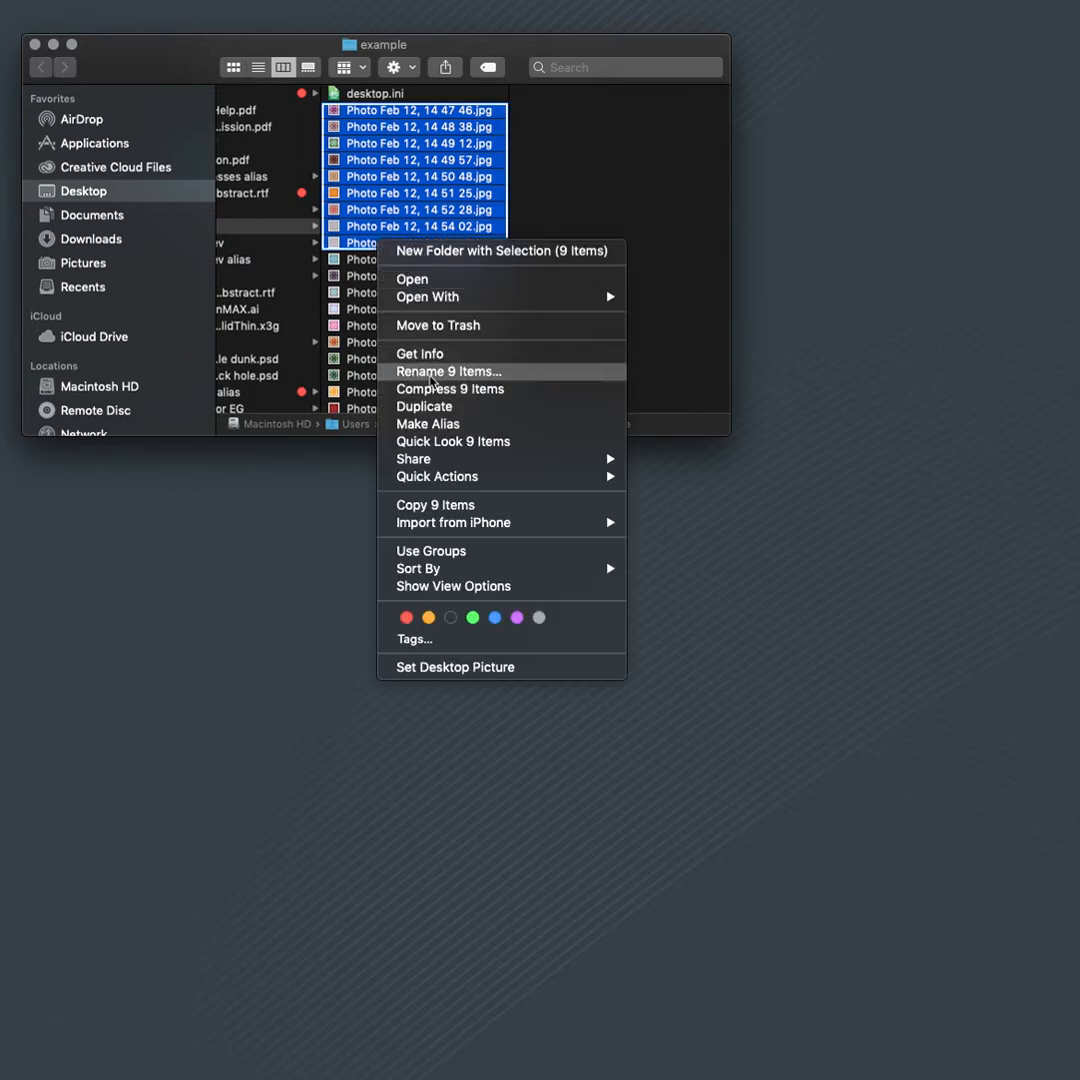
pyautogui.click(432, 371)
pyautogui.write('project1')
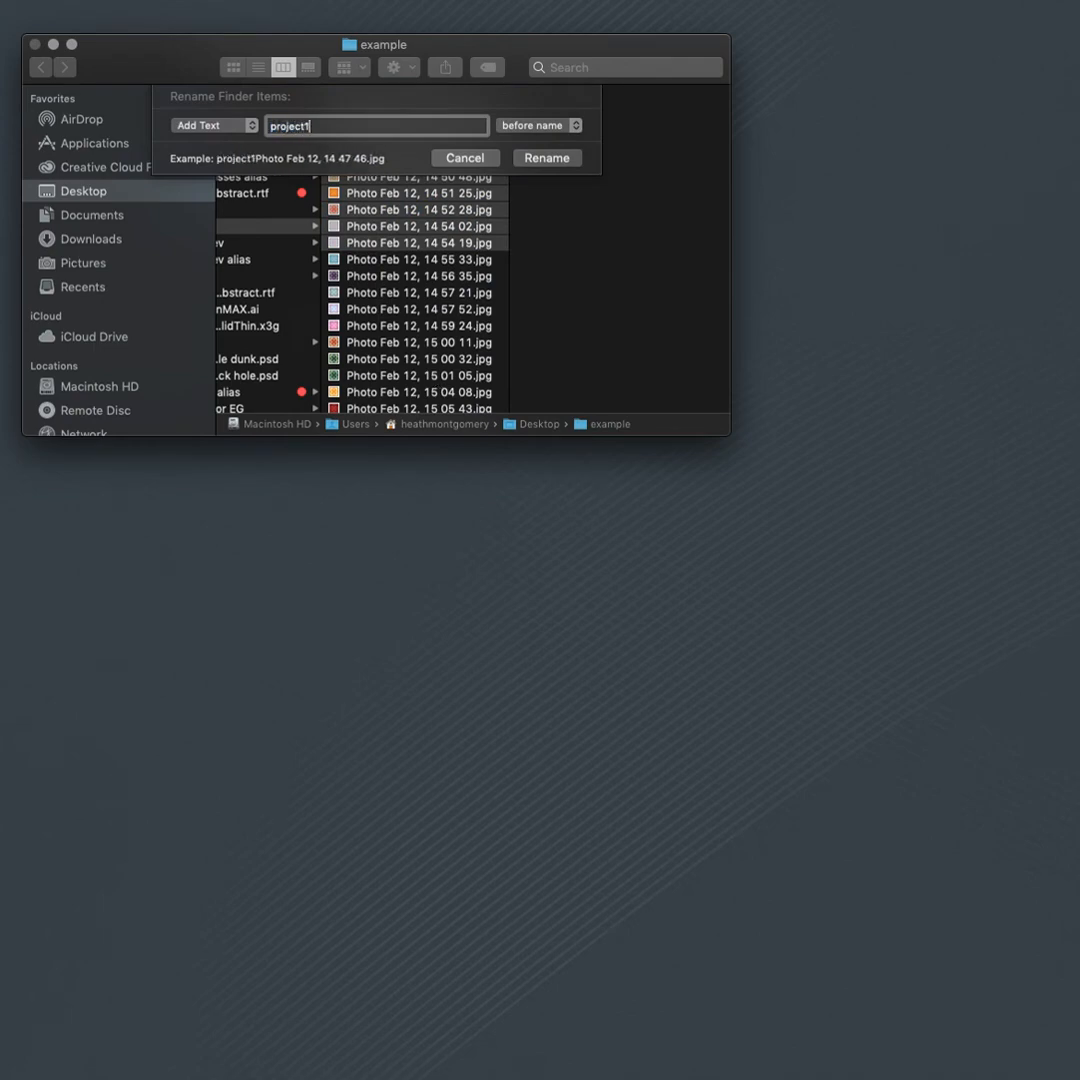
pyautogui.click(560, 162)
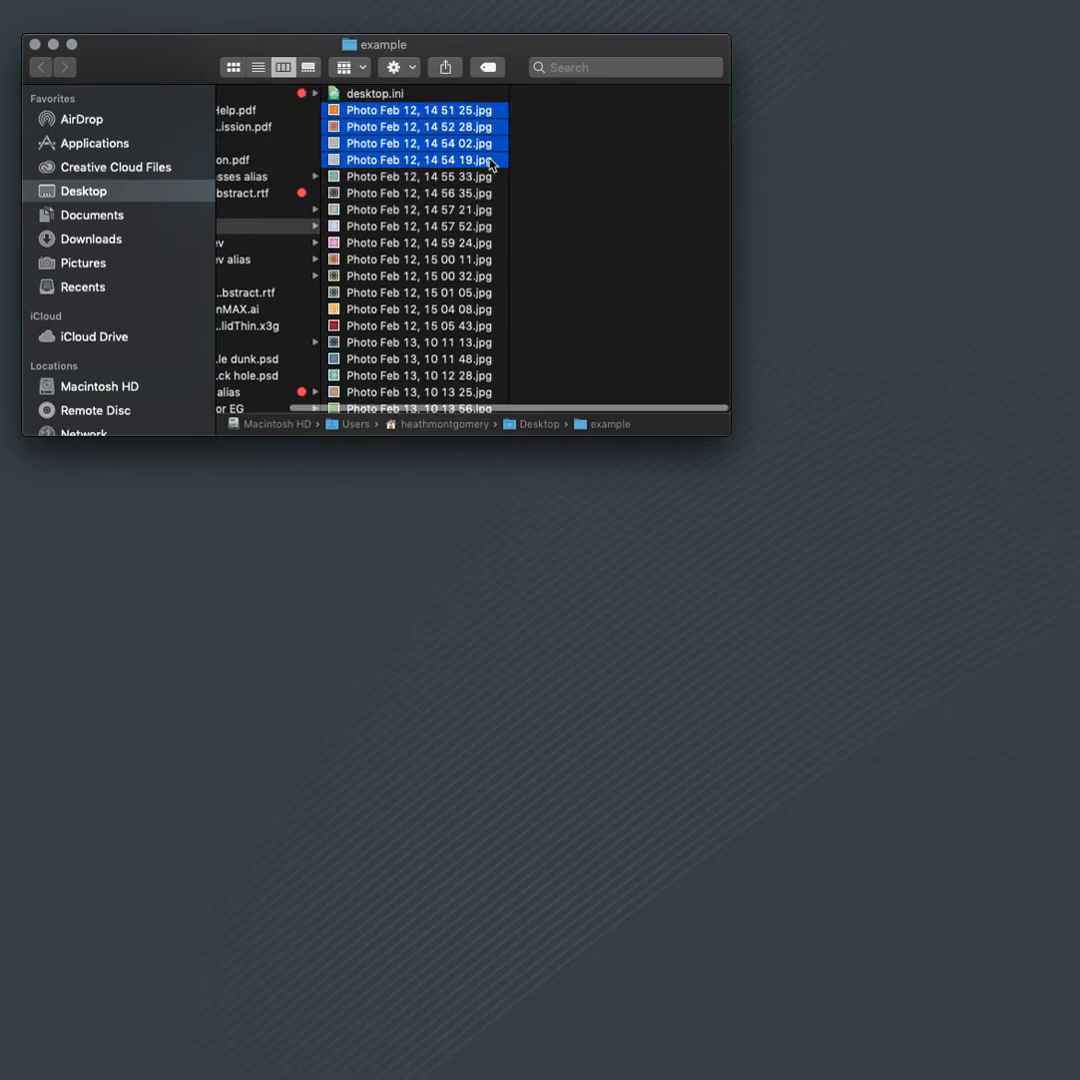
pyautogui.scroll(-10, 420, 160)
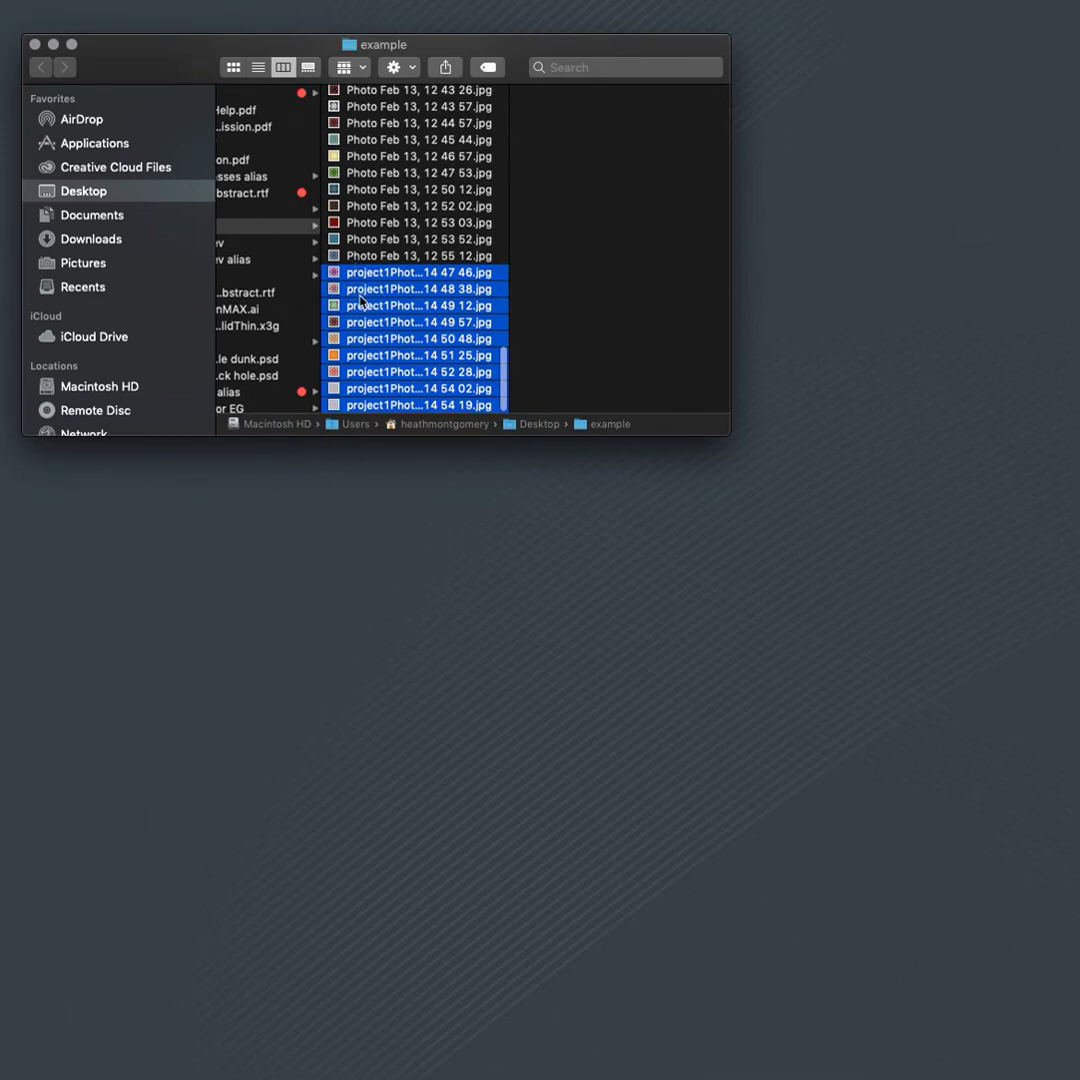
# Add the text "project2" before the names of the eight Feb 12 photos from 14 55 33 through 15 01 05.
pyautogui.scroll(15, 360, 302)
pyautogui.click(380, 126)
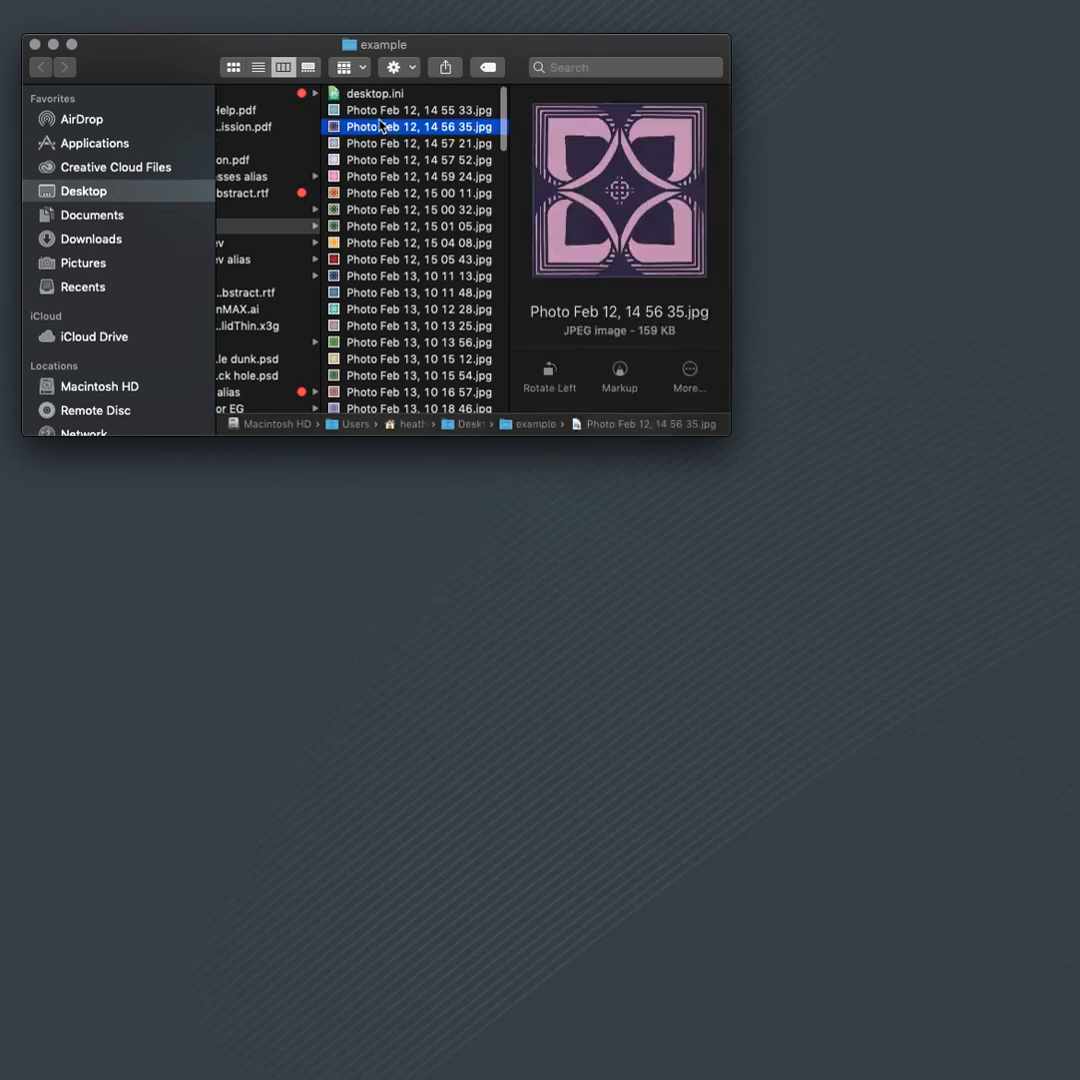
pyautogui.press('Up')
pyautogui.keyDown('shift'); pyautogui.click(385, 226); pyautogui.keyUp('shift')
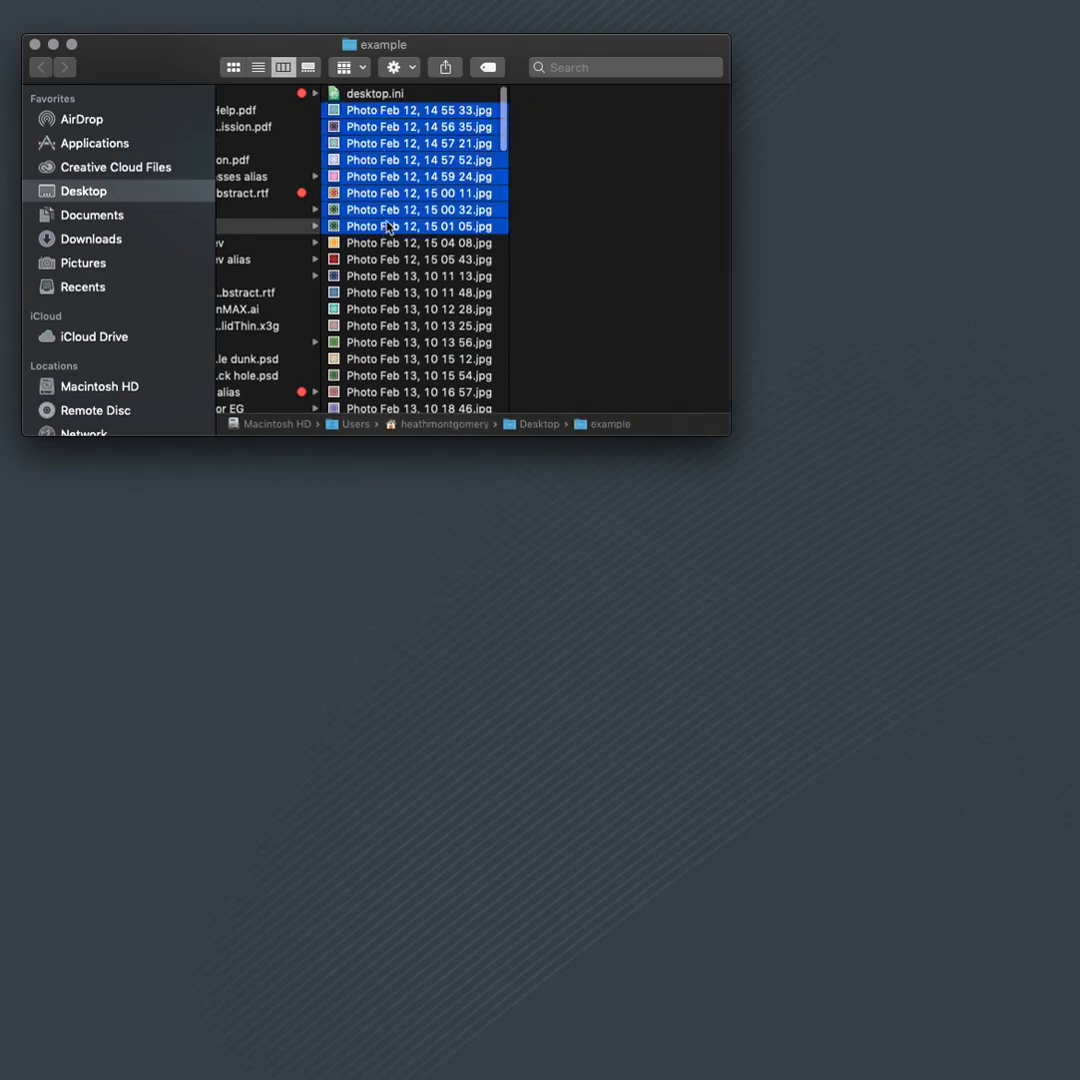
pyautogui.rightClick(386, 228)
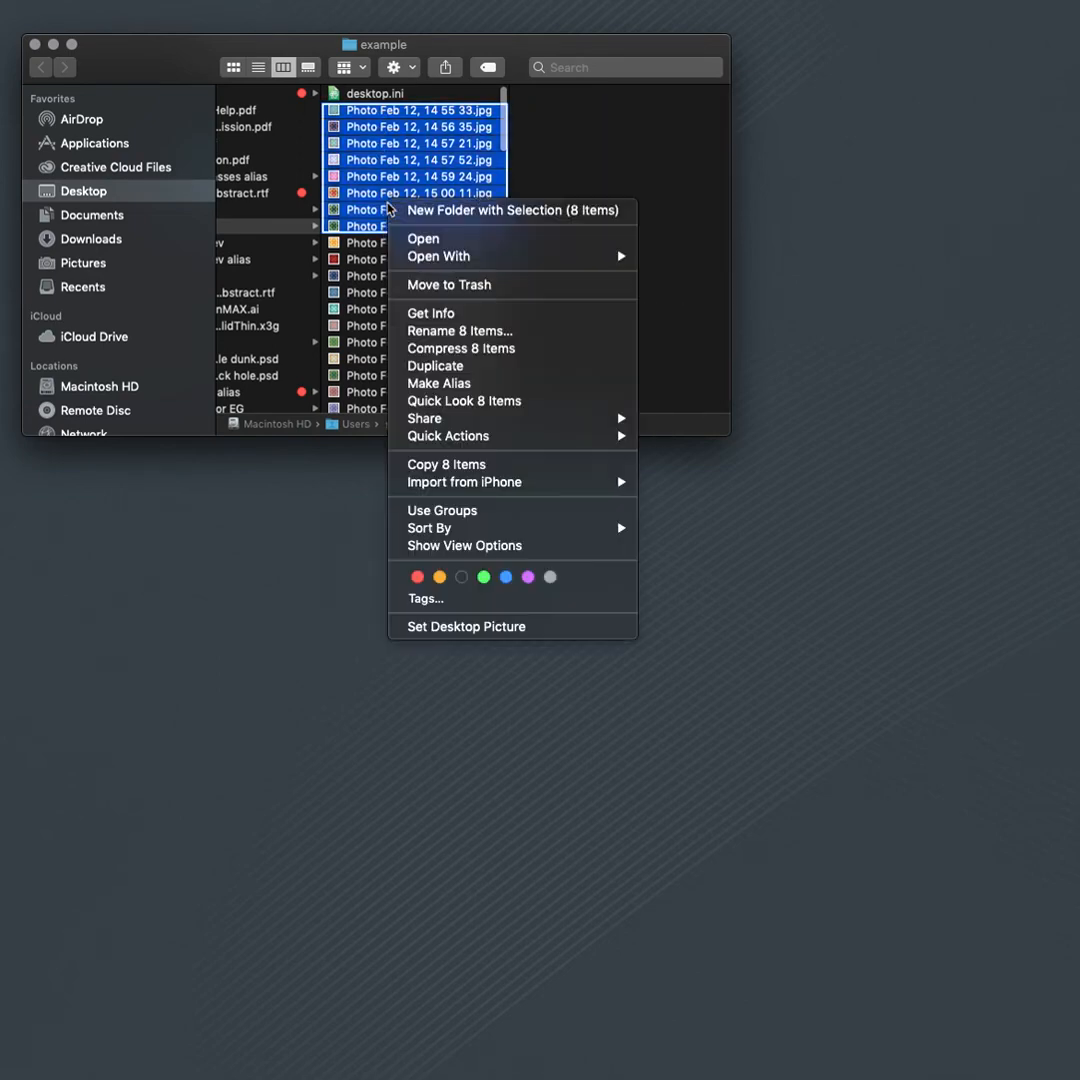
pyautogui.click(447, 331)
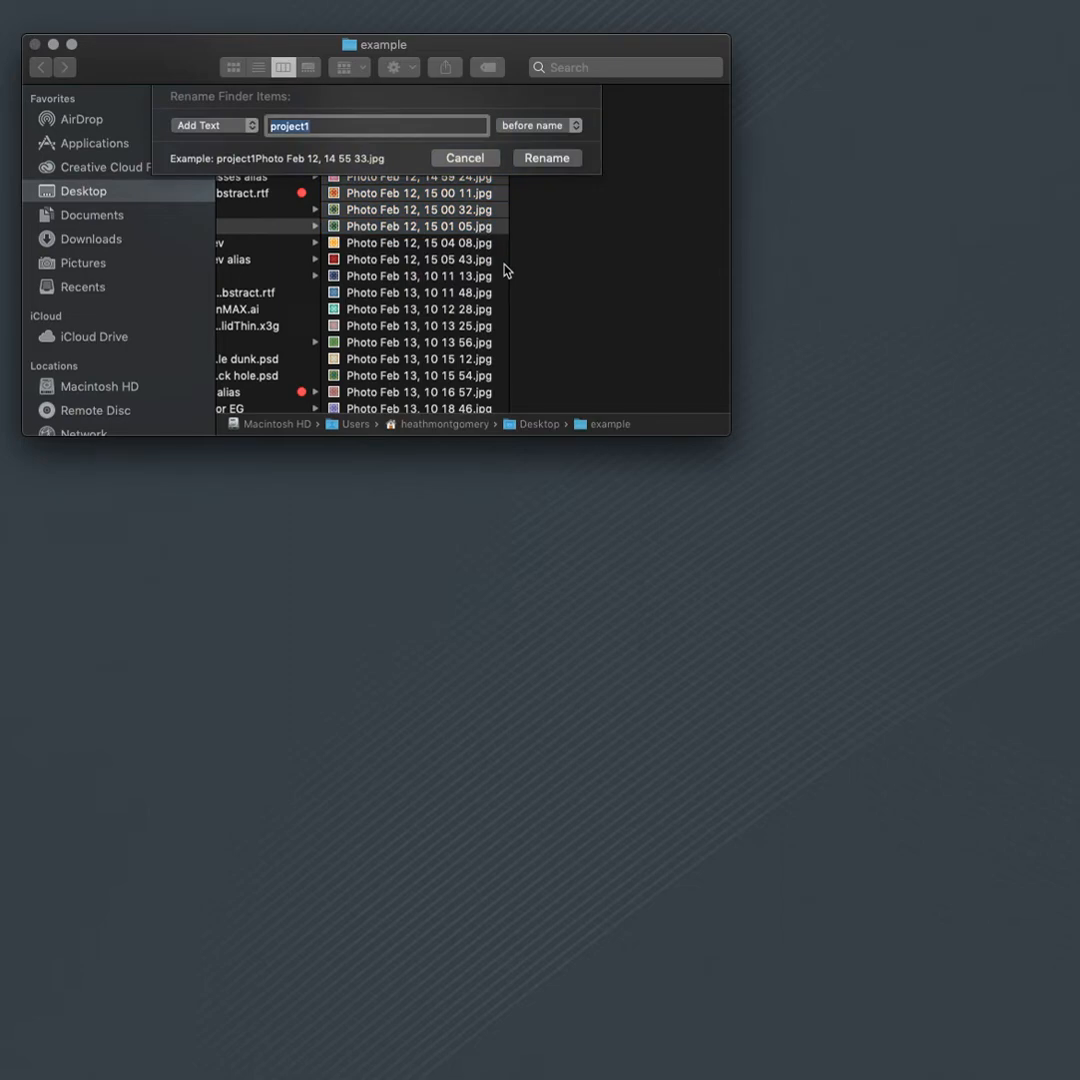
pyautogui.write('pro')
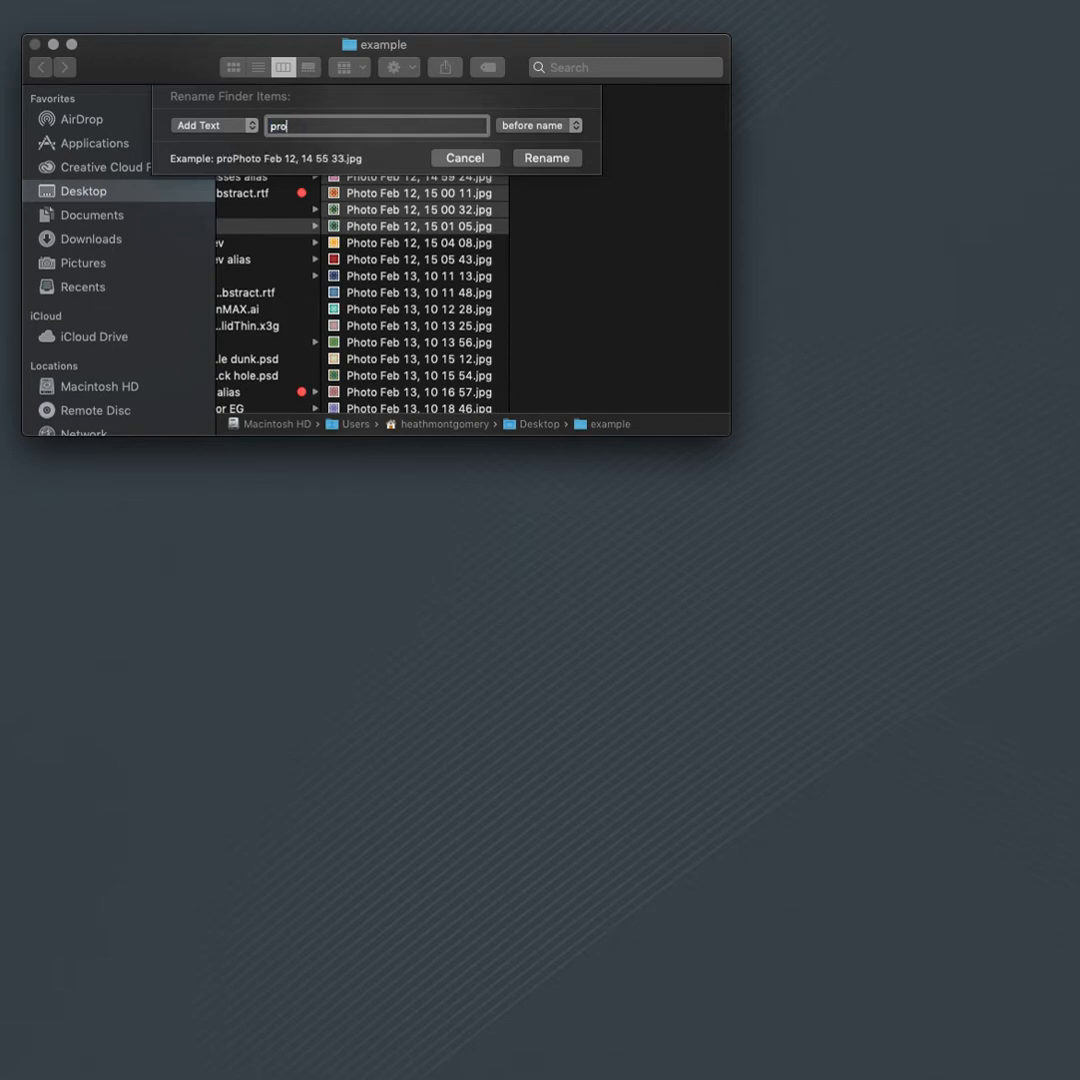
pyautogui.write('ject2')
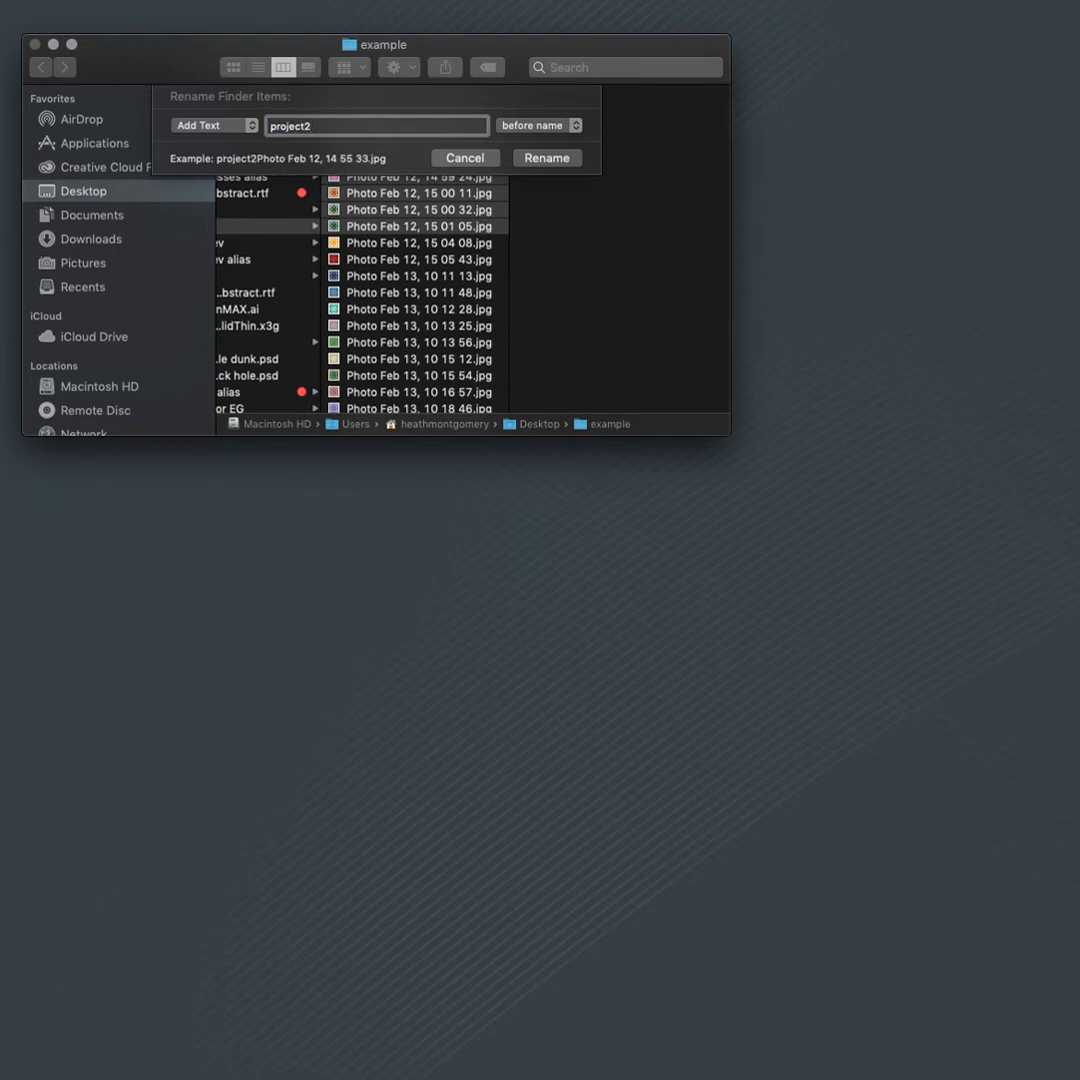
pyautogui.click(552, 162)
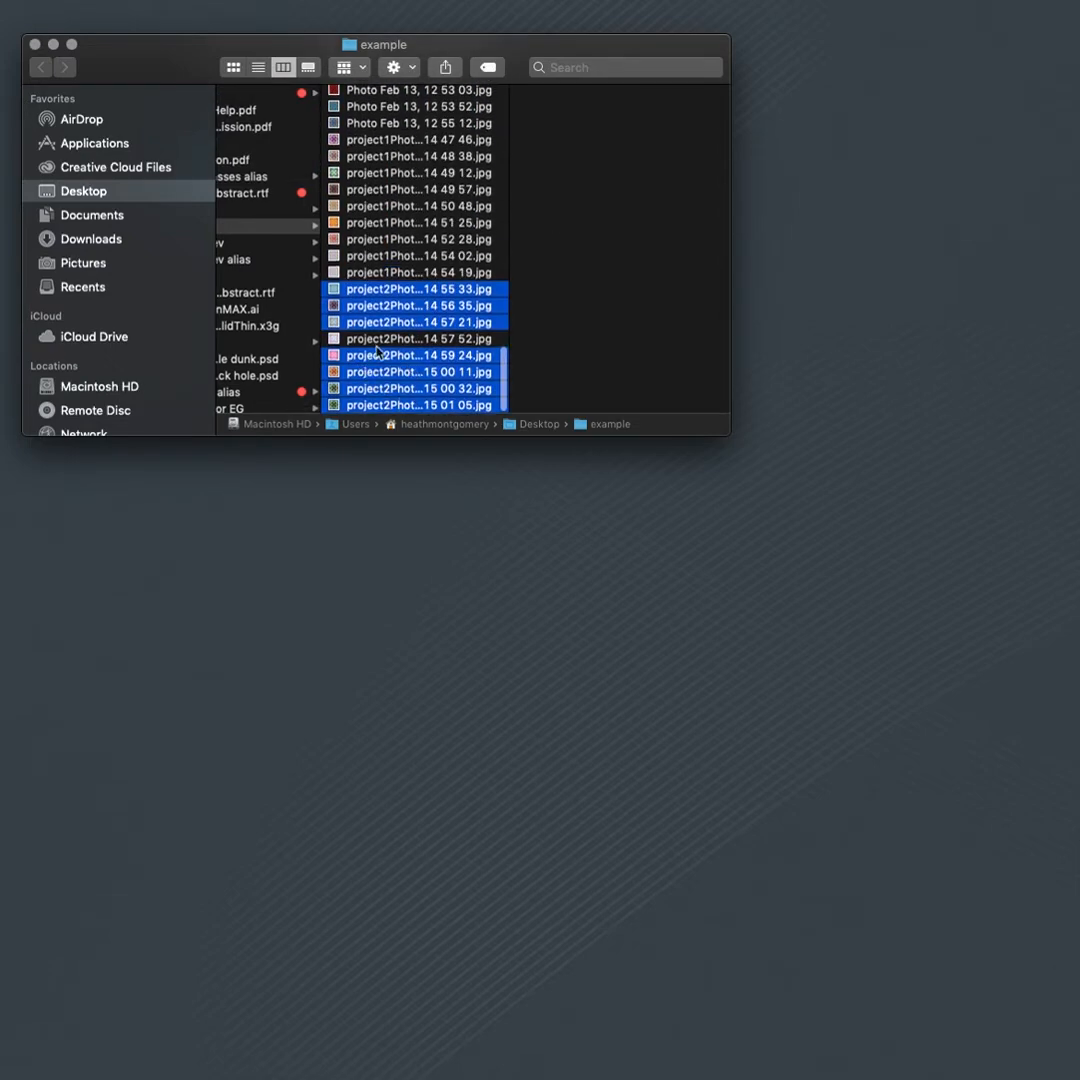
# Batch rename the files from project1Photo Feb 12, 14 48 38.jpg through the last project2 photo with the Name and Index format "design project".
pyautogui.scroll(2, 397, 330)
pyautogui.scroll(-2, 390, 325)
pyautogui.click(400, 174)
pyautogui.click(400, 159)
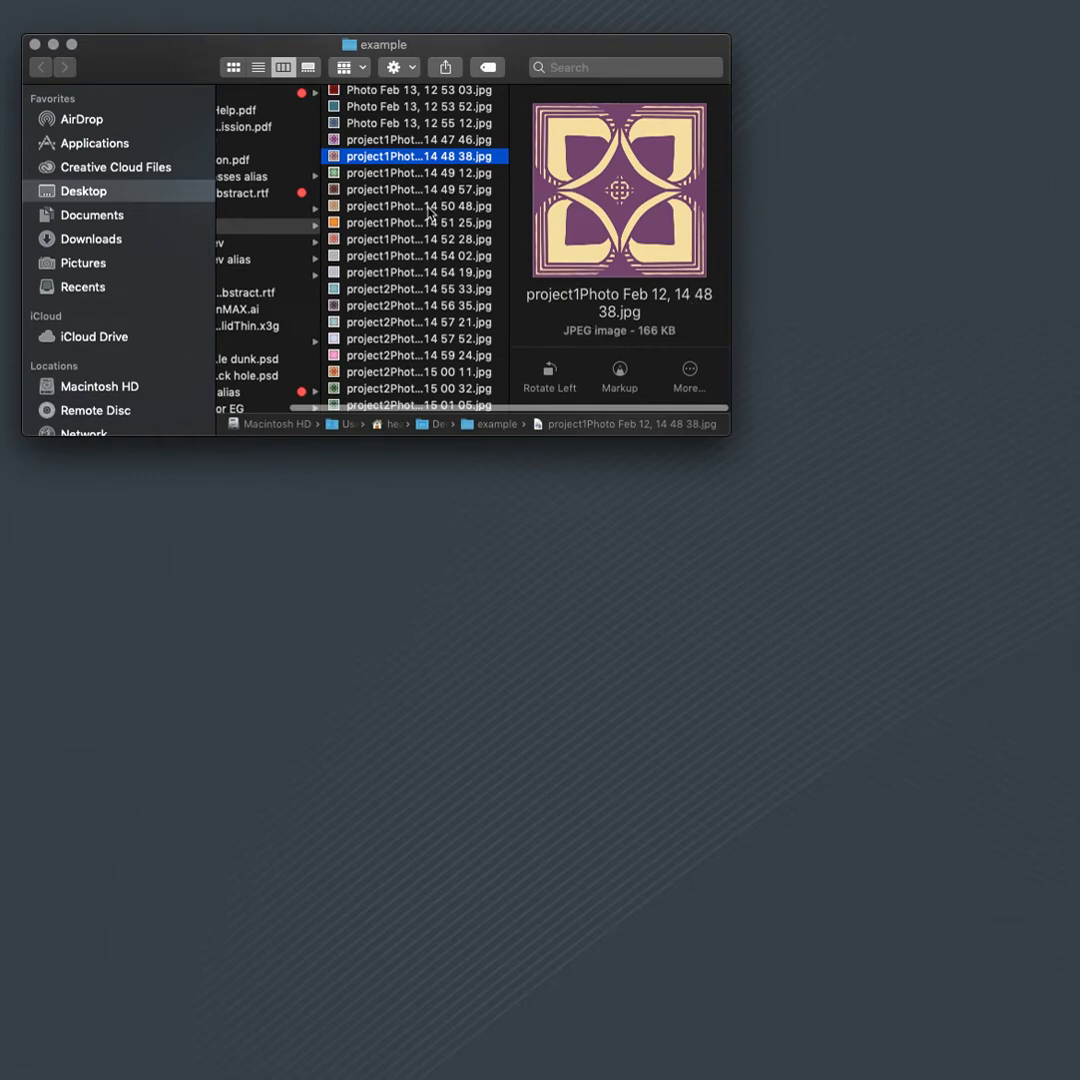
pyautogui.keyDown('shift'); pyautogui.click(400, 404); pyautogui.keyUp('shift')
pyautogui.rightClick(394, 154)
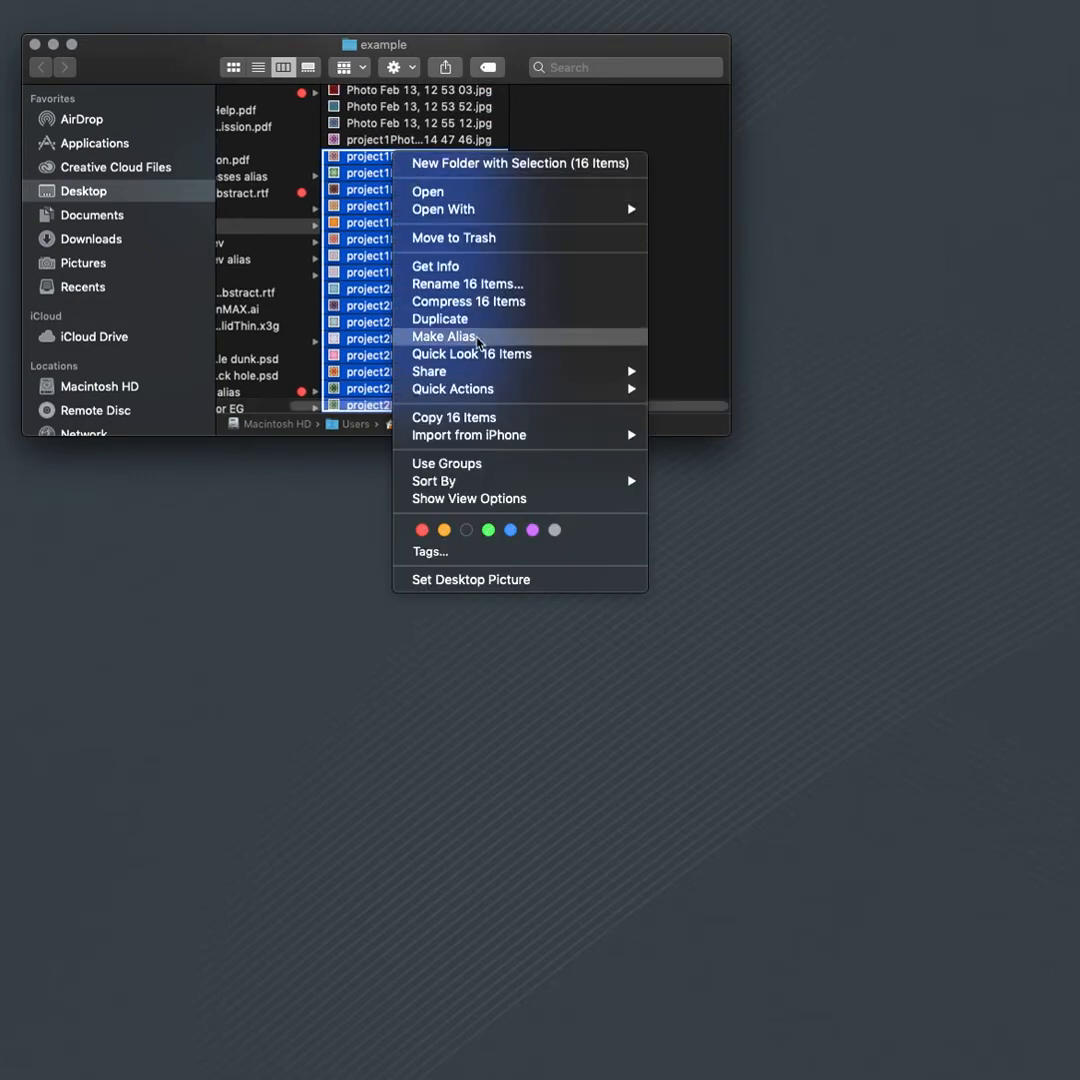
pyautogui.click(452, 284)
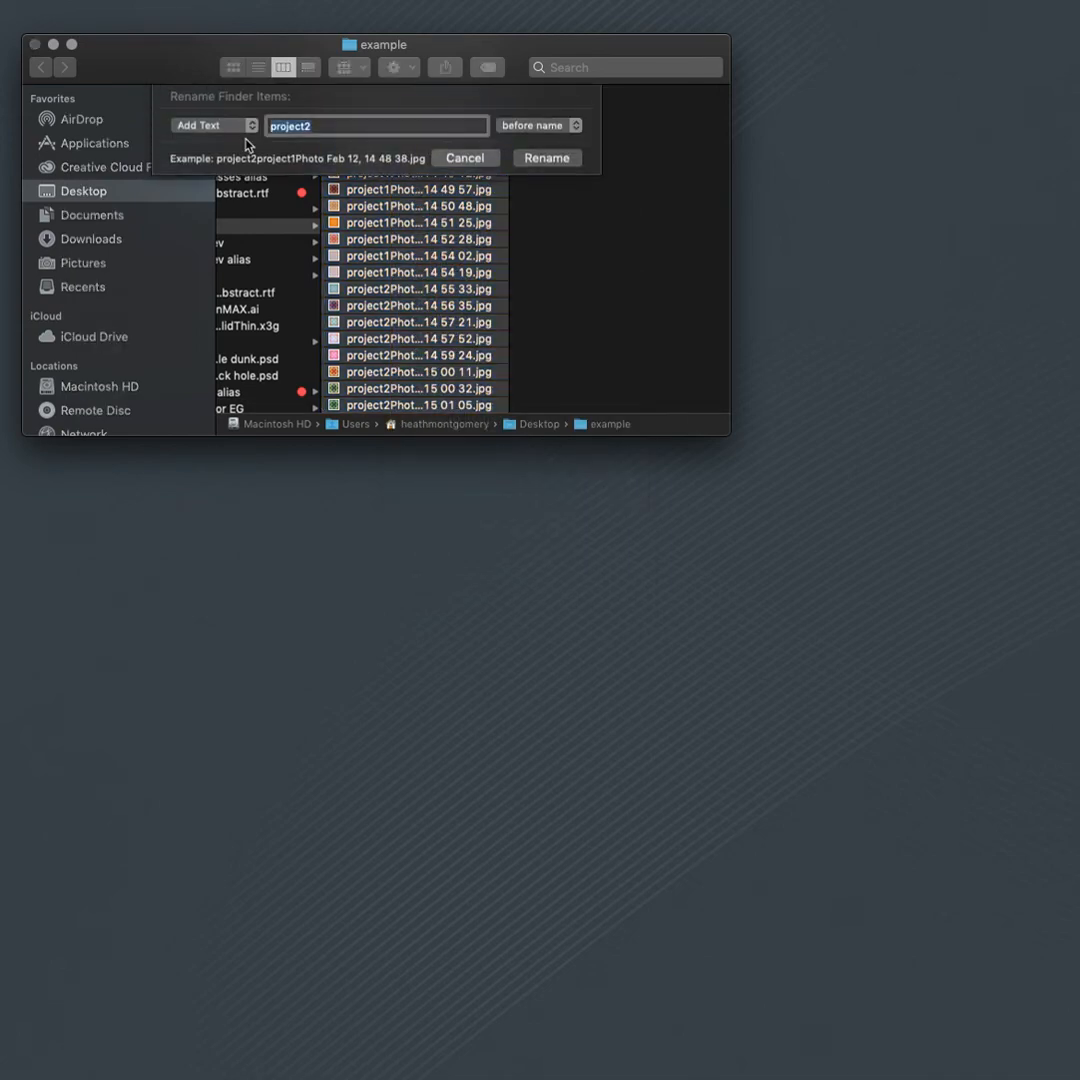
pyautogui.click(198, 127)
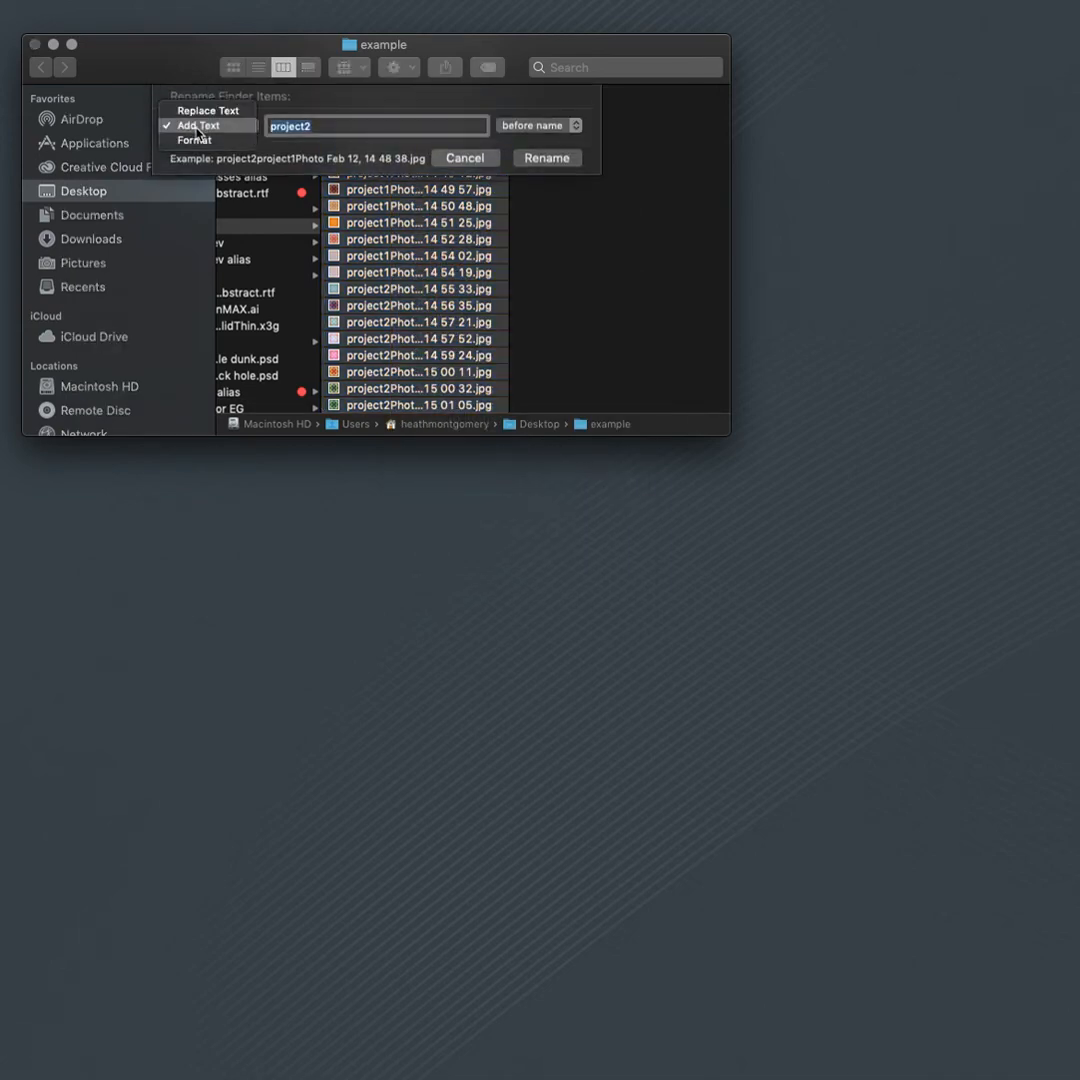
pyautogui.click(203, 110)
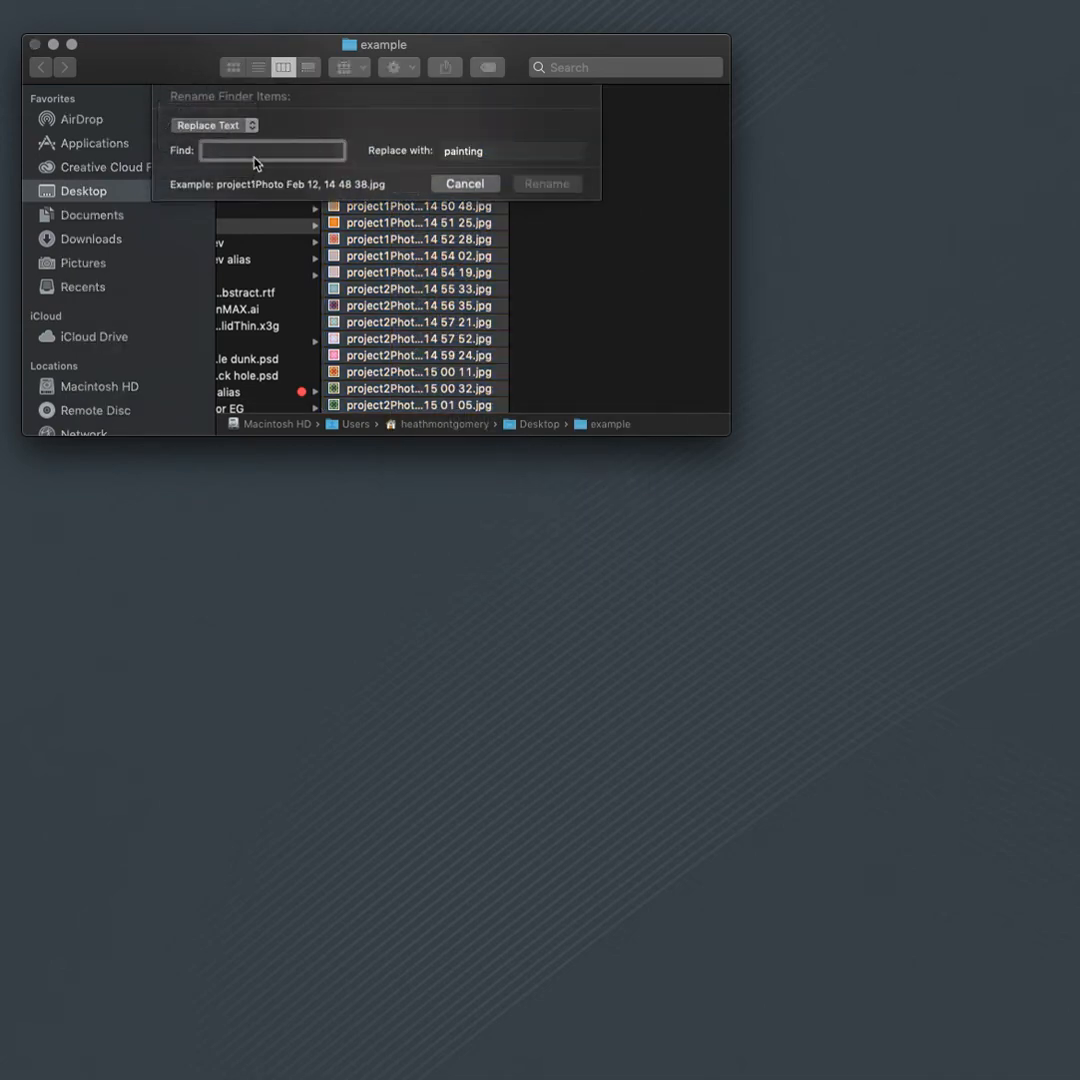
pyautogui.click(225, 127)
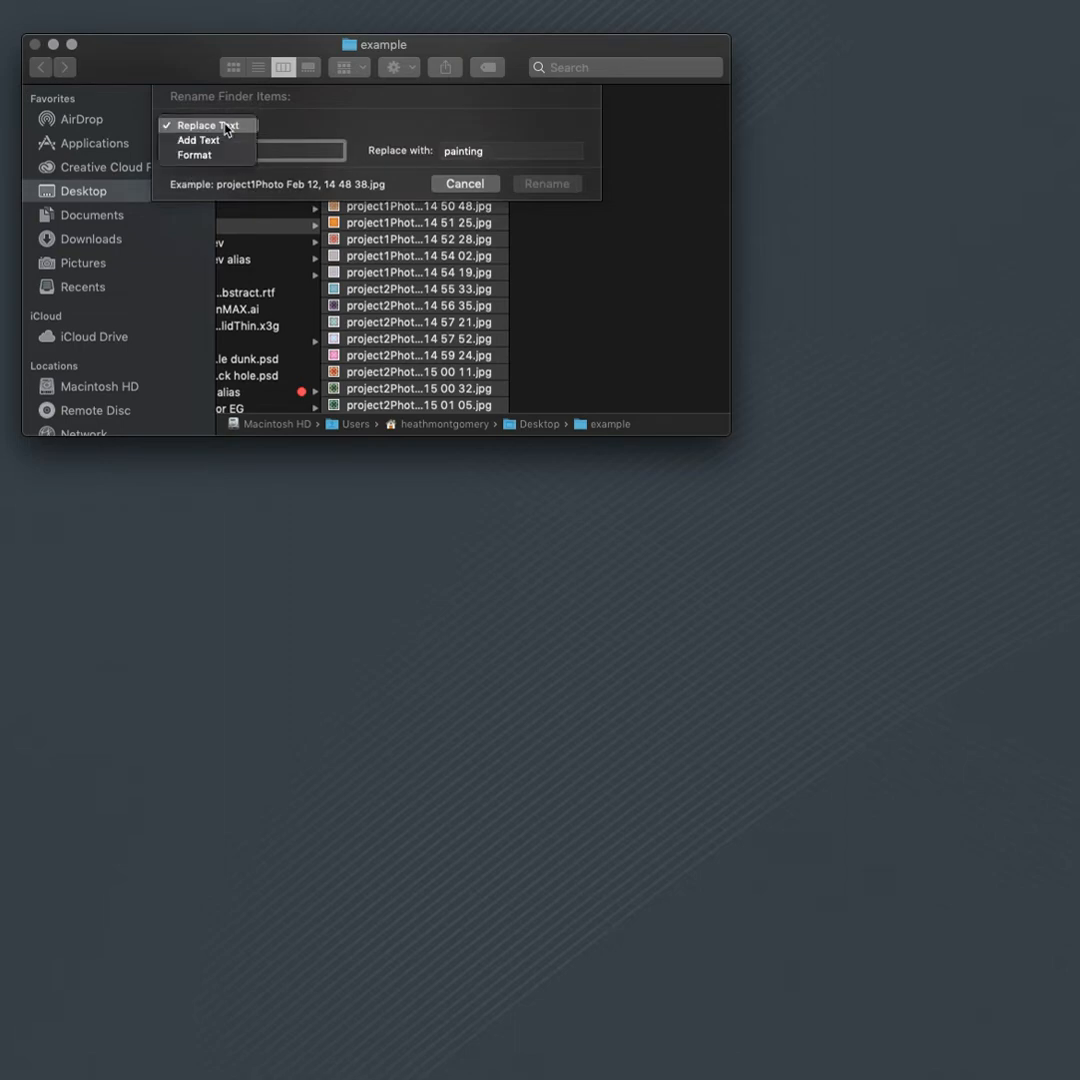
pyautogui.click(217, 157)
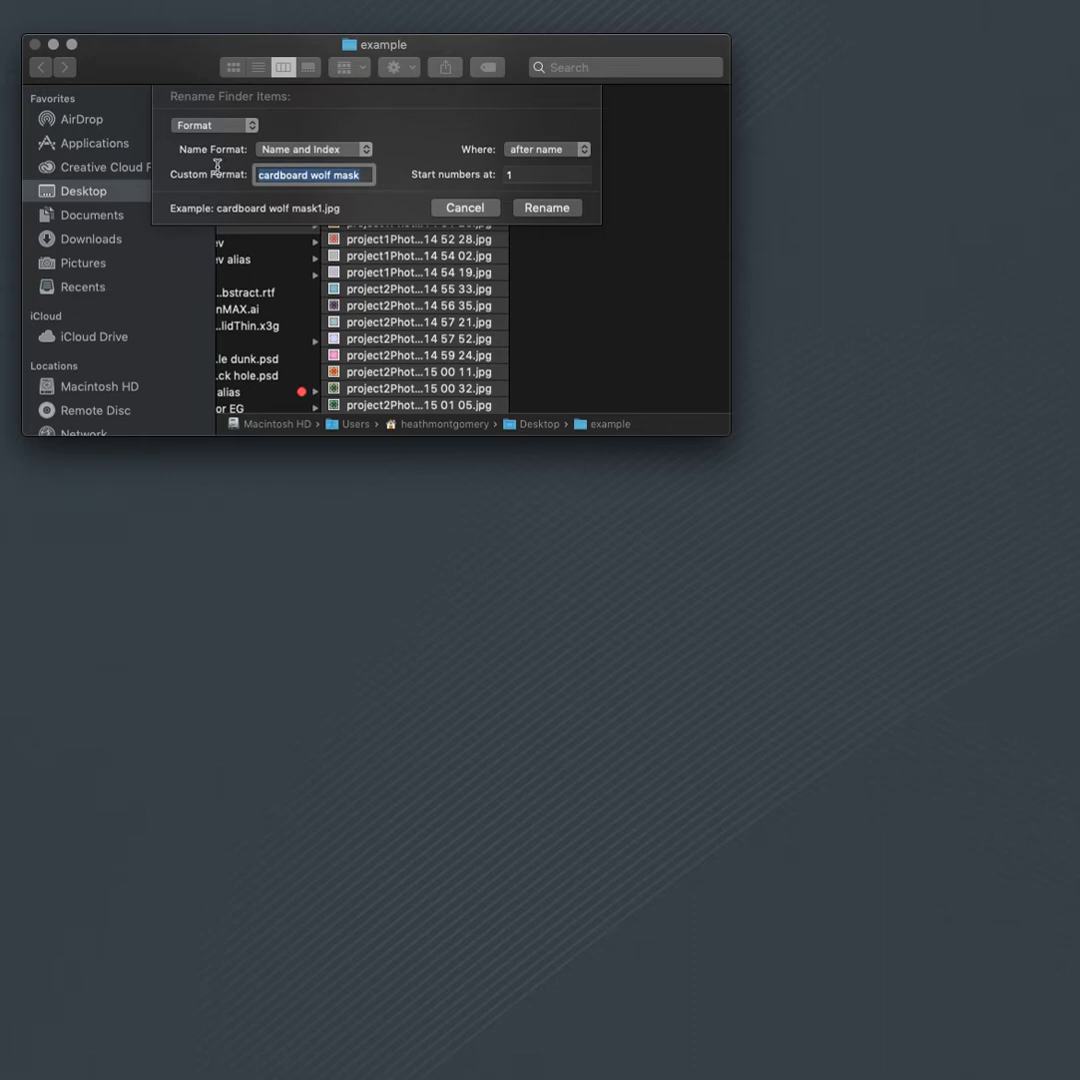
pyautogui.write('design')
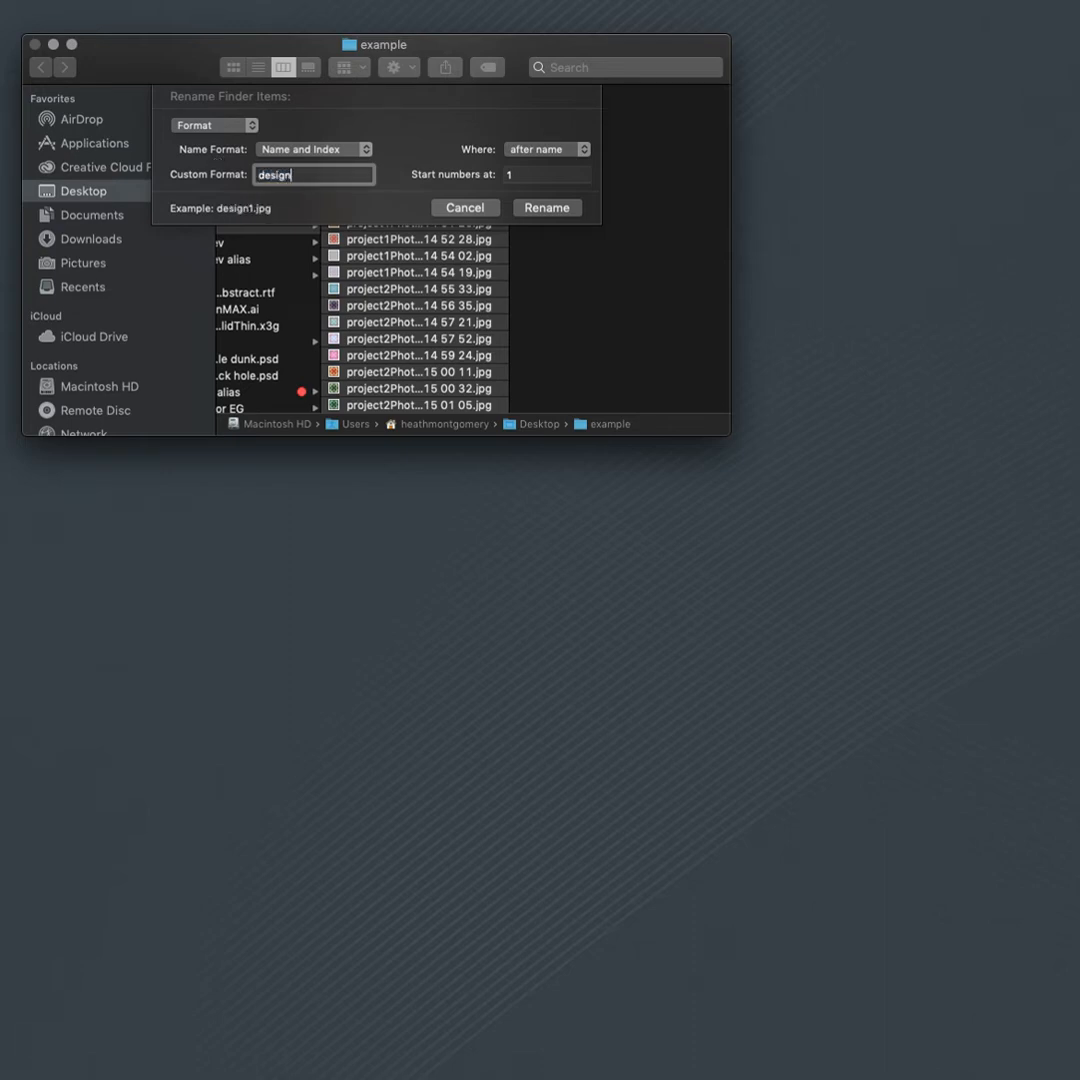
pyautogui.write(' project')
pyautogui.click(550, 208)
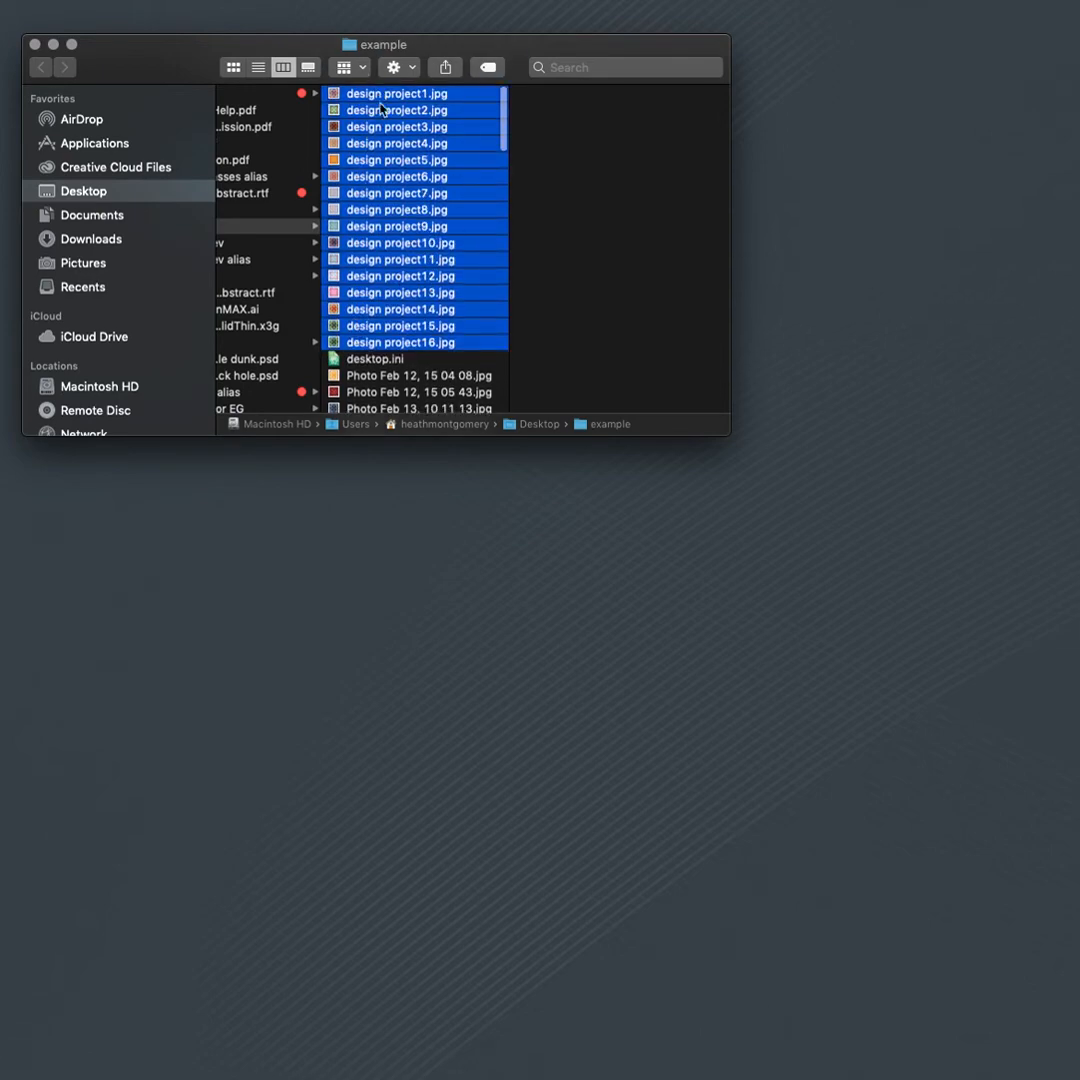
# Examine the dimensions, resolution and colour details of design project8.jpg, design project11.jpg and design project1.jpg.
pyautogui.click(448, 209)
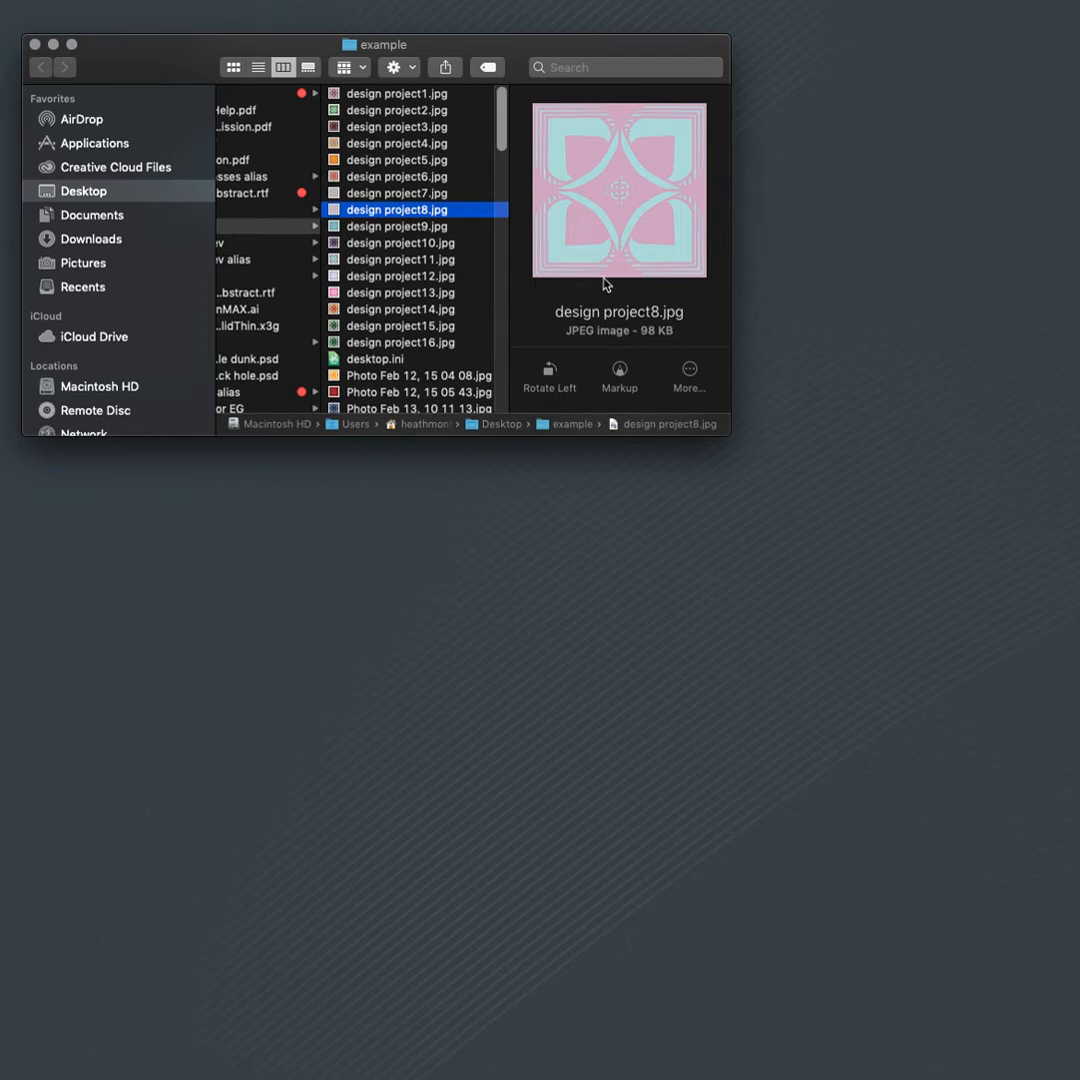
pyautogui.scroll(-4, 600, 283)
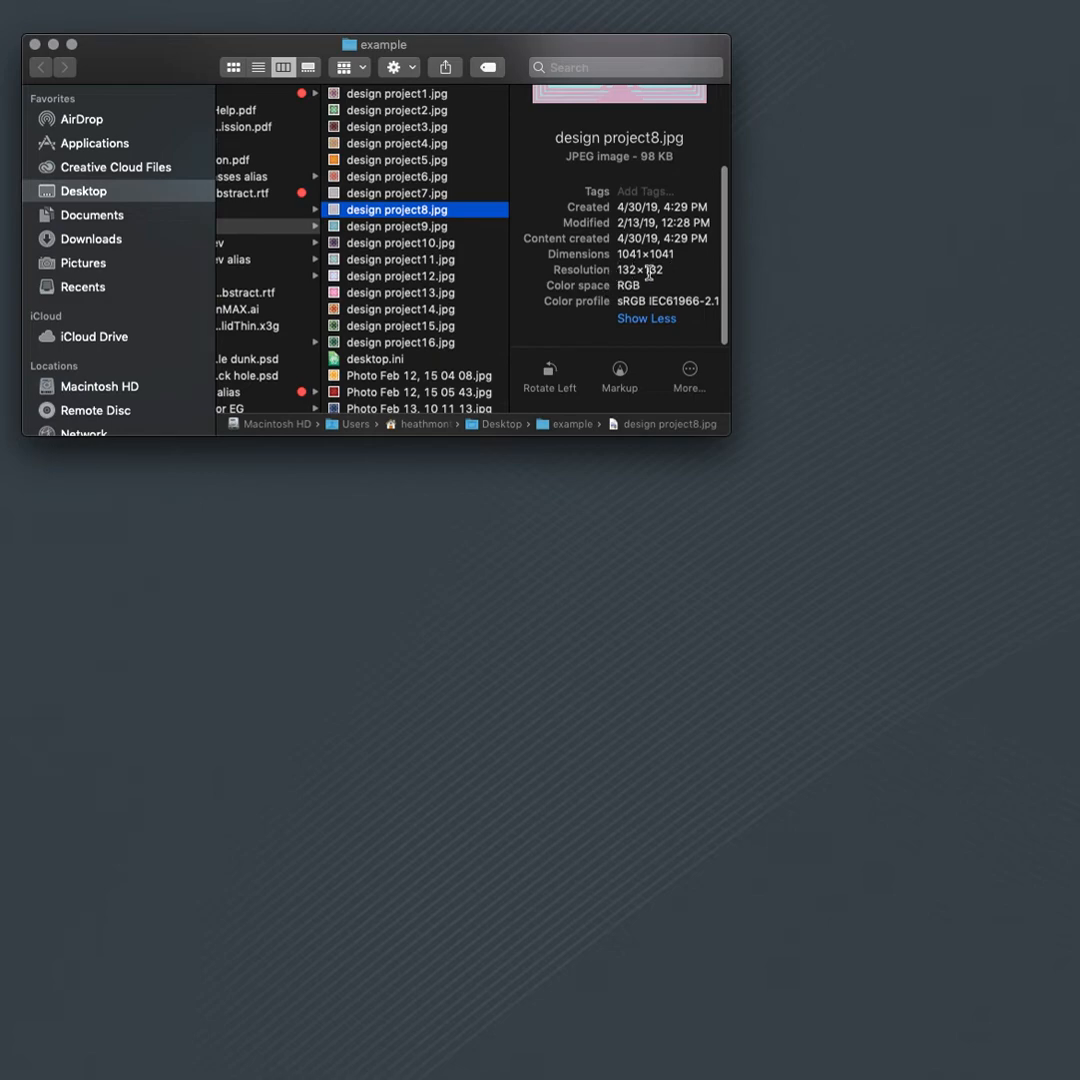
pyautogui.click(382, 260)
pyautogui.scroll(-3, 527, 261)
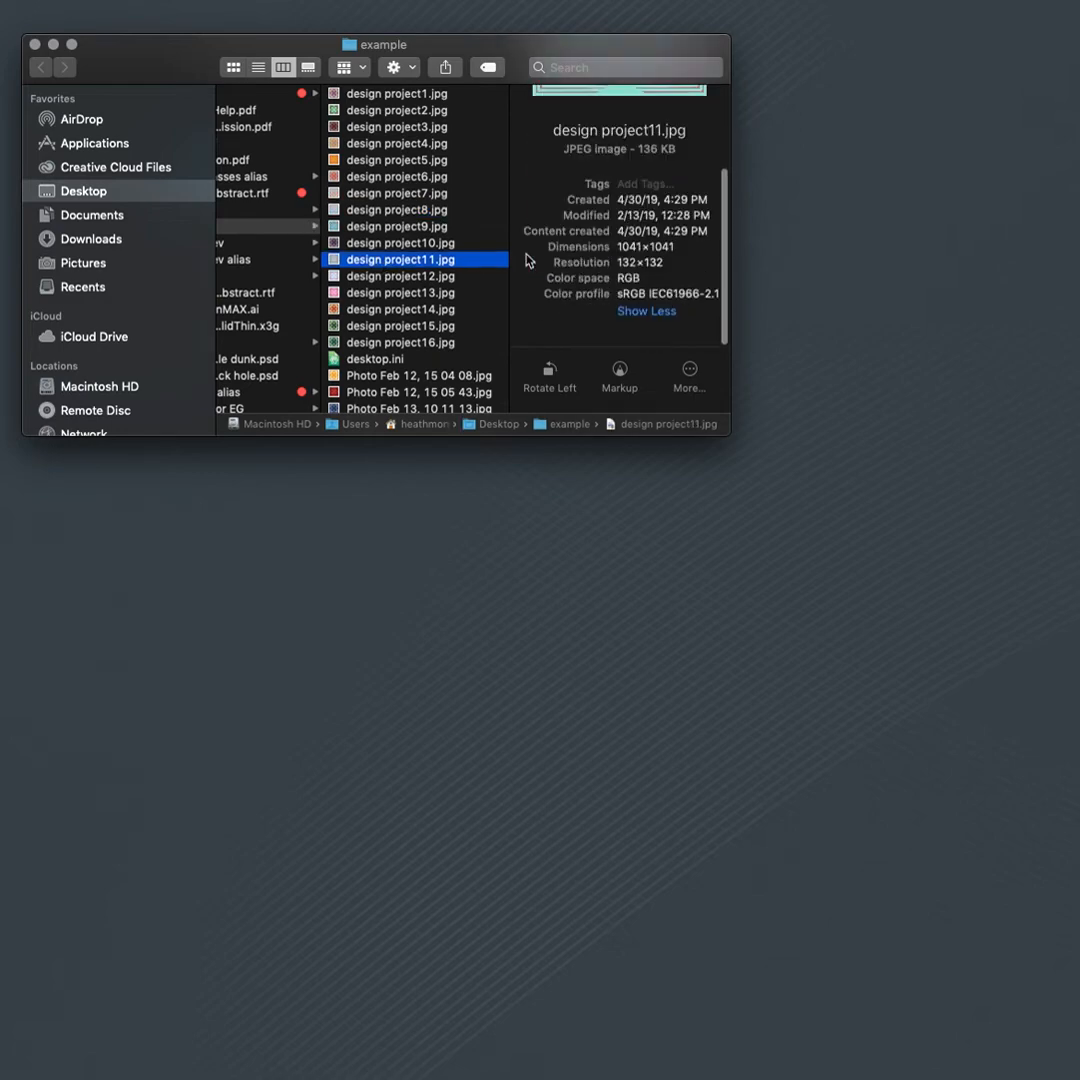
pyautogui.scroll(2, 432, 150)
pyautogui.click(455, 96)
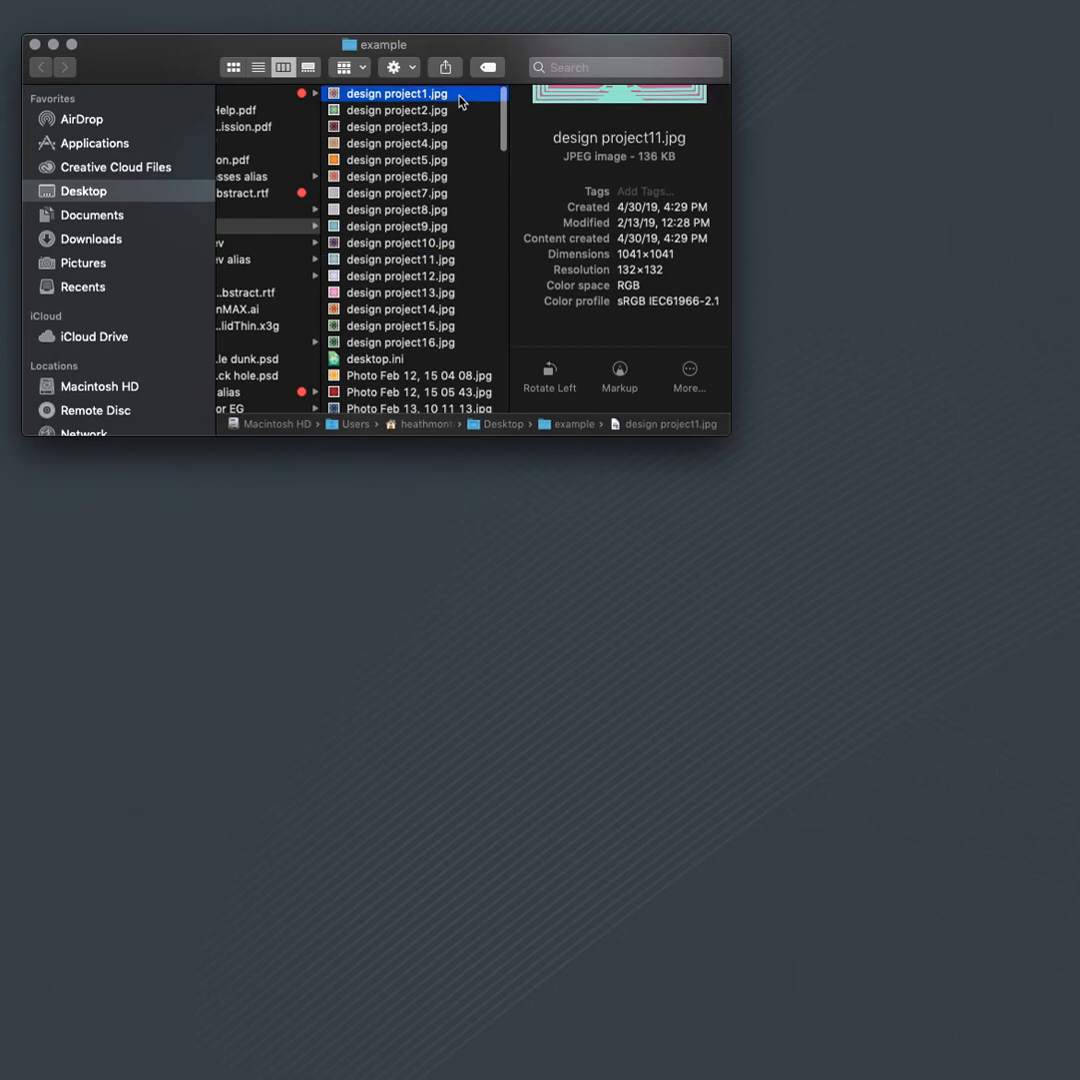
pyautogui.scroll(-3, 645, 310)
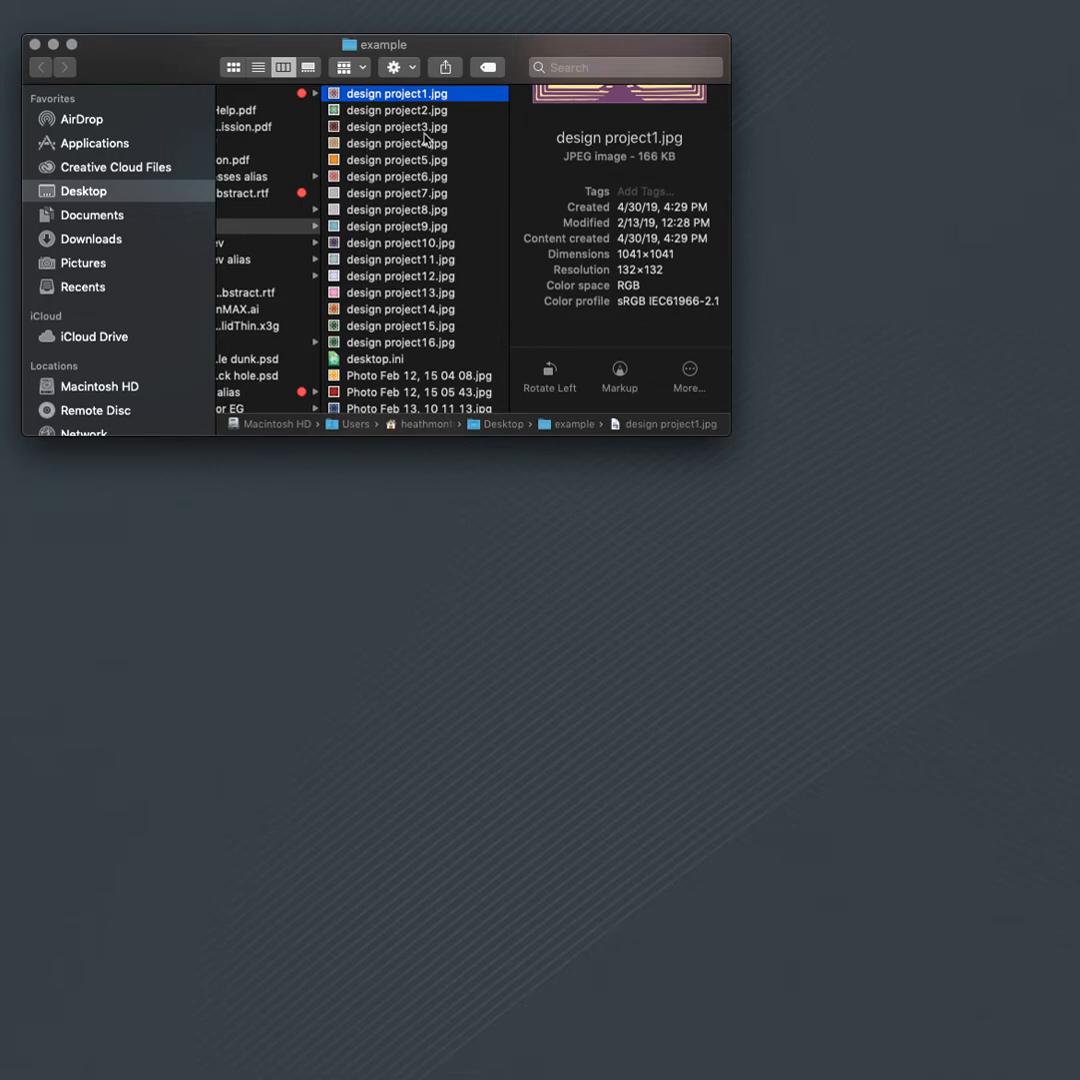
pyautogui.press('super+a')
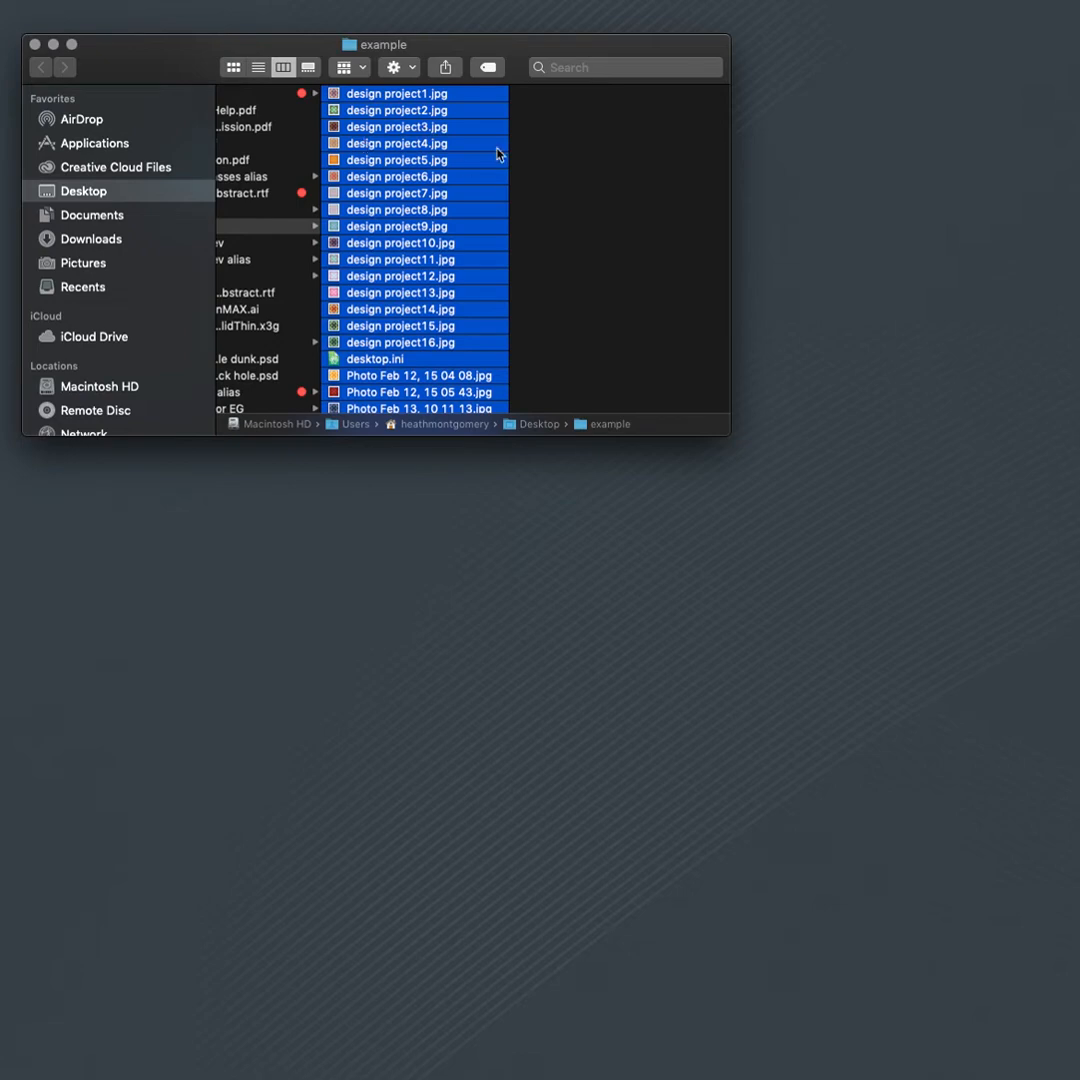
pyautogui.click(385, 143)
pyautogui.press('Down')
pyautogui.press('Down')
pyautogui.press('Down')
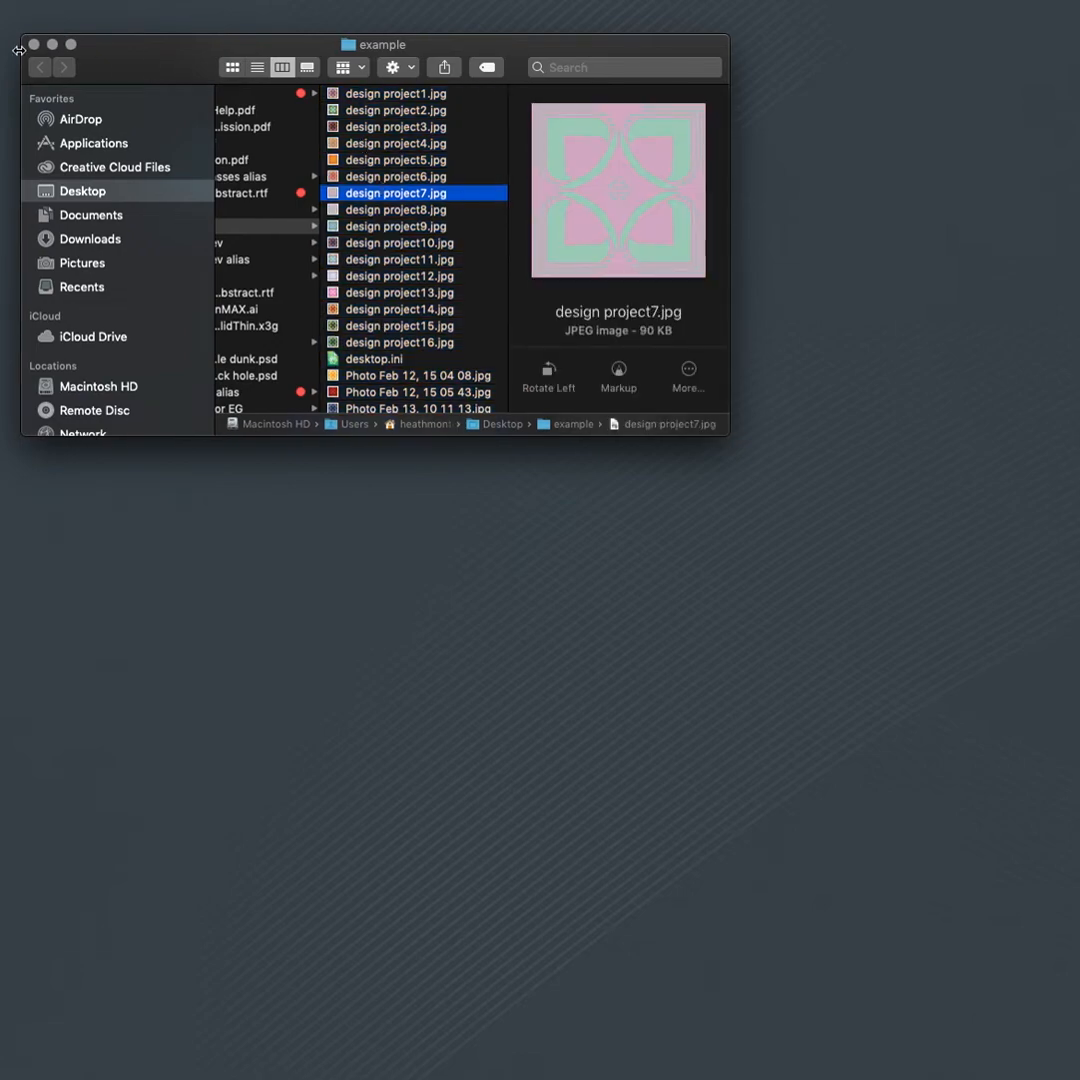
# Close the example folder window and duplicate the example folder on the desktop.
pyautogui.click(34, 44)
pyautogui.rightClick(207, 162)
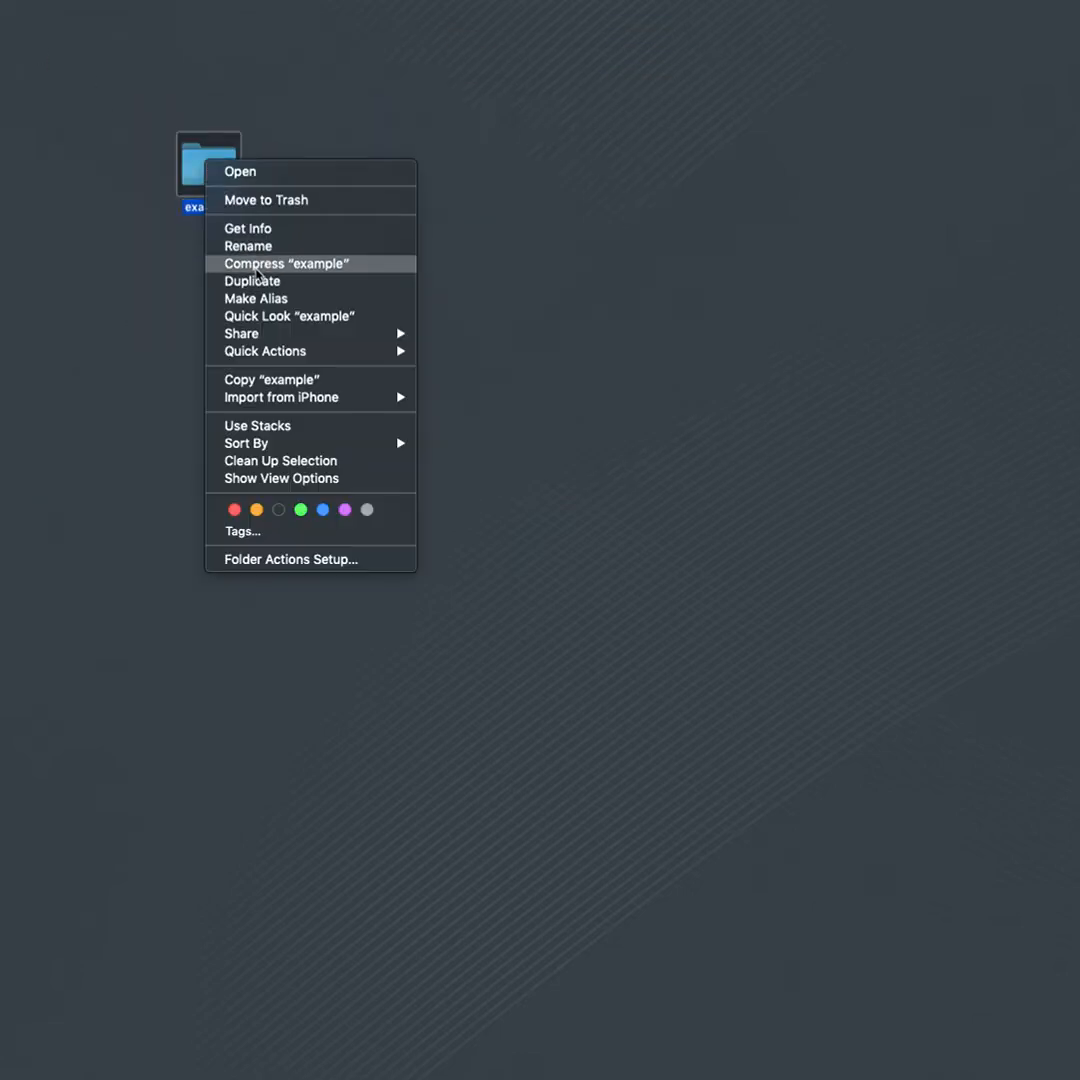
pyautogui.click(240, 281)
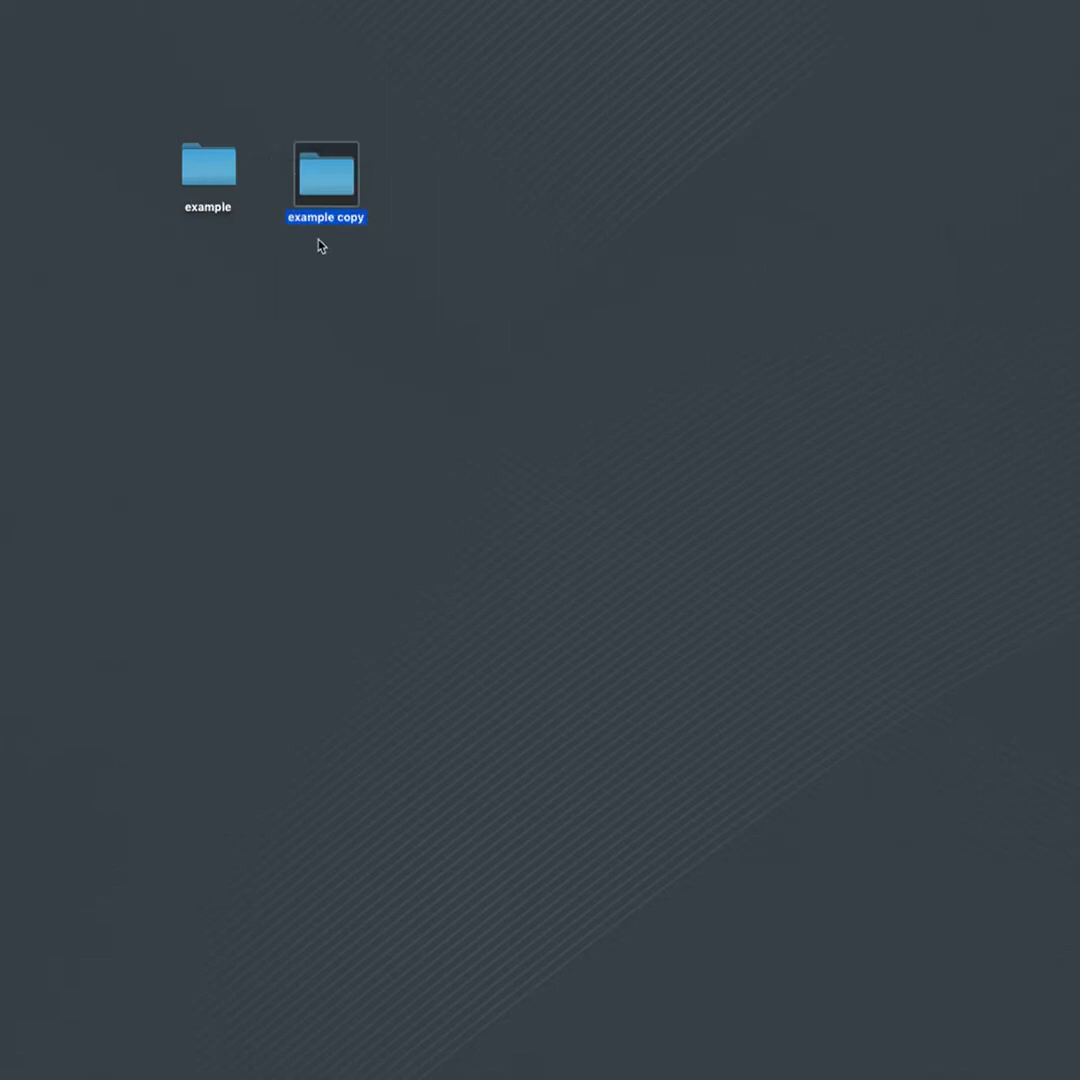
# Rename the duplicated folder "example AP files for upload" and select it on the desktop.
pyautogui.press('Return')
pyautogui.press('Right')
pyautogui.press('BackSpace')
pyautogui.press('BackSpace')
pyautogui.press('BackSpace')
pyautogui.press('BackSpace')
pyautogui.write('AP files for upload')
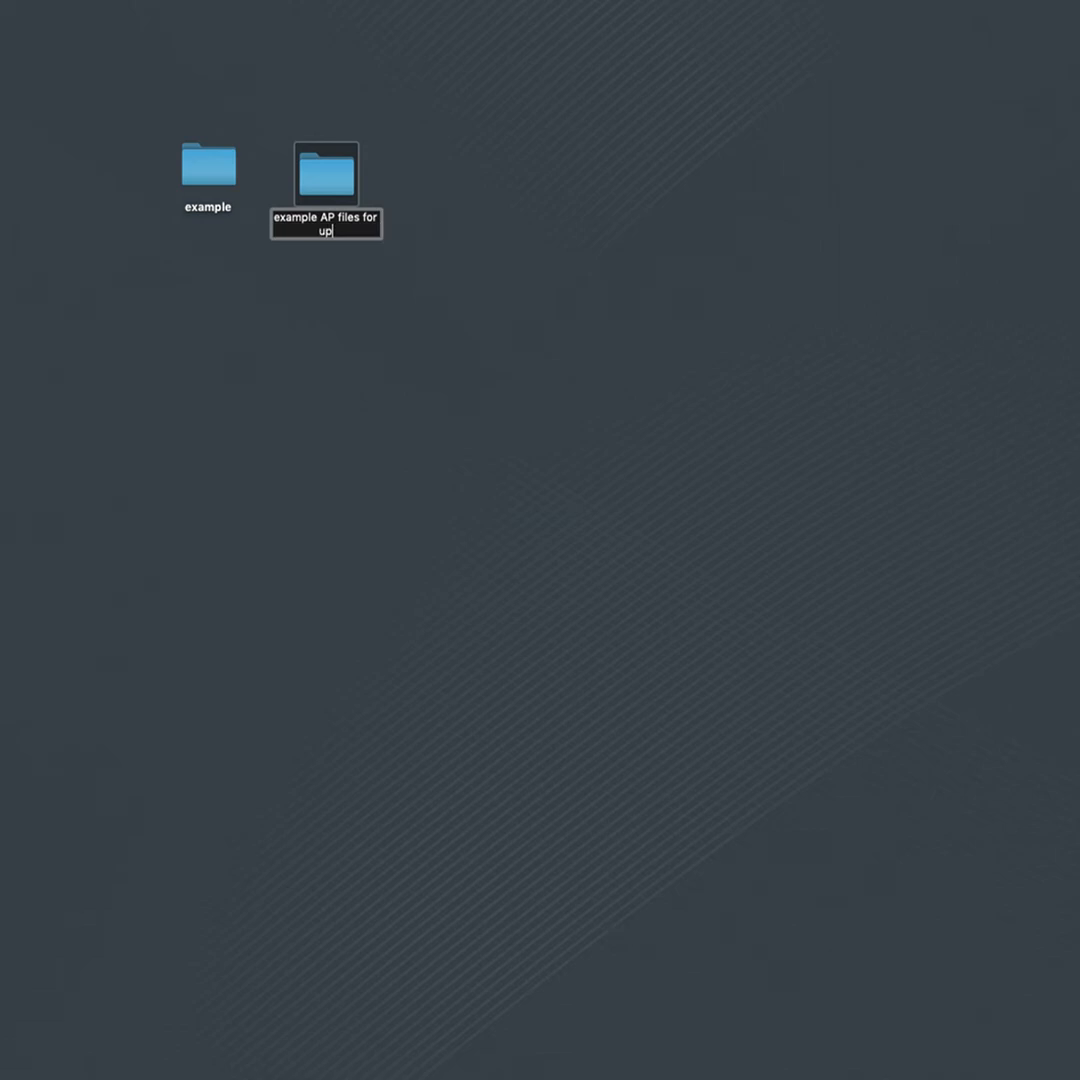
pyautogui.click(333, 260)
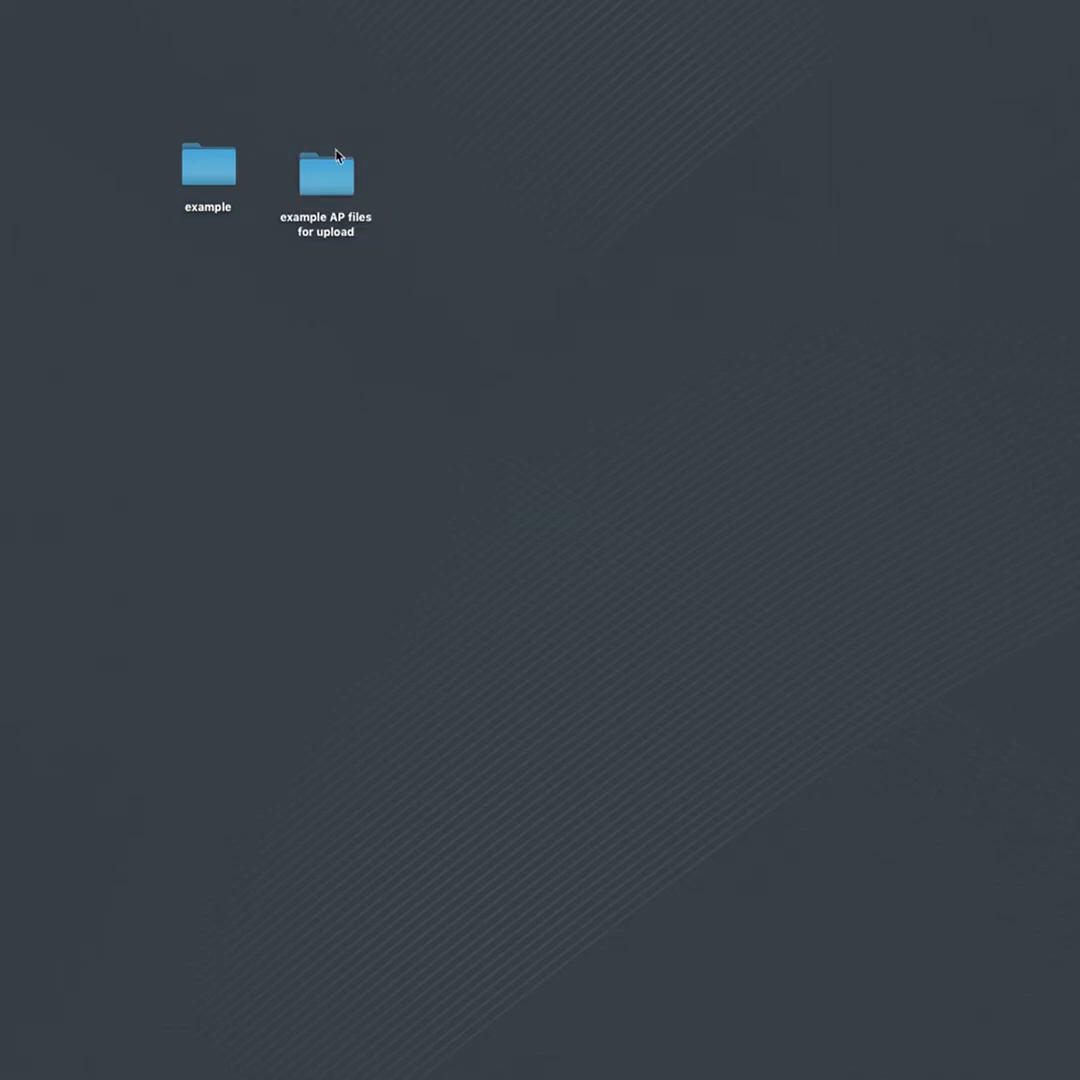
pyautogui.click(317, 193)
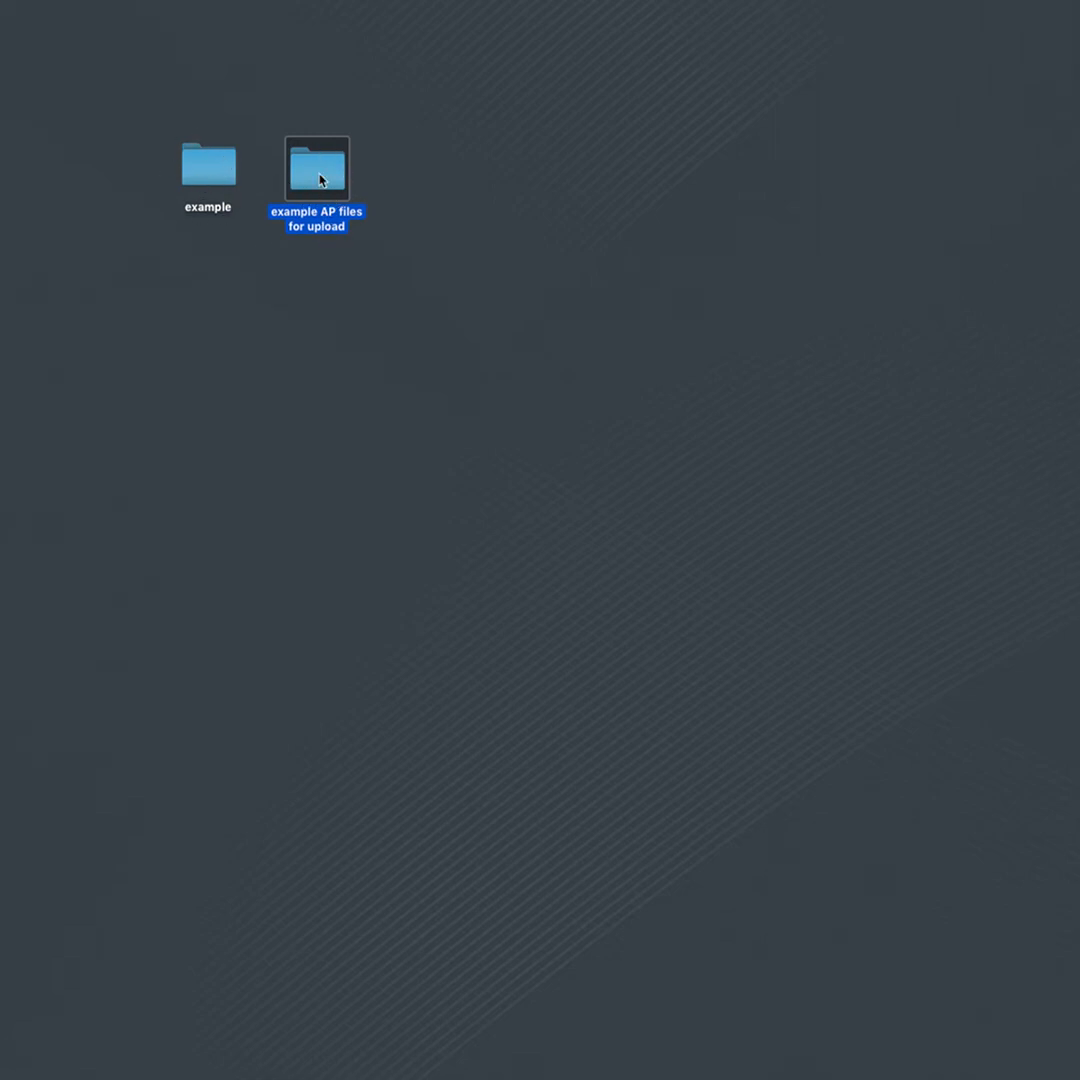
# Switch to Automator and create a new document of type Workflow.
pyautogui.press('super+space')
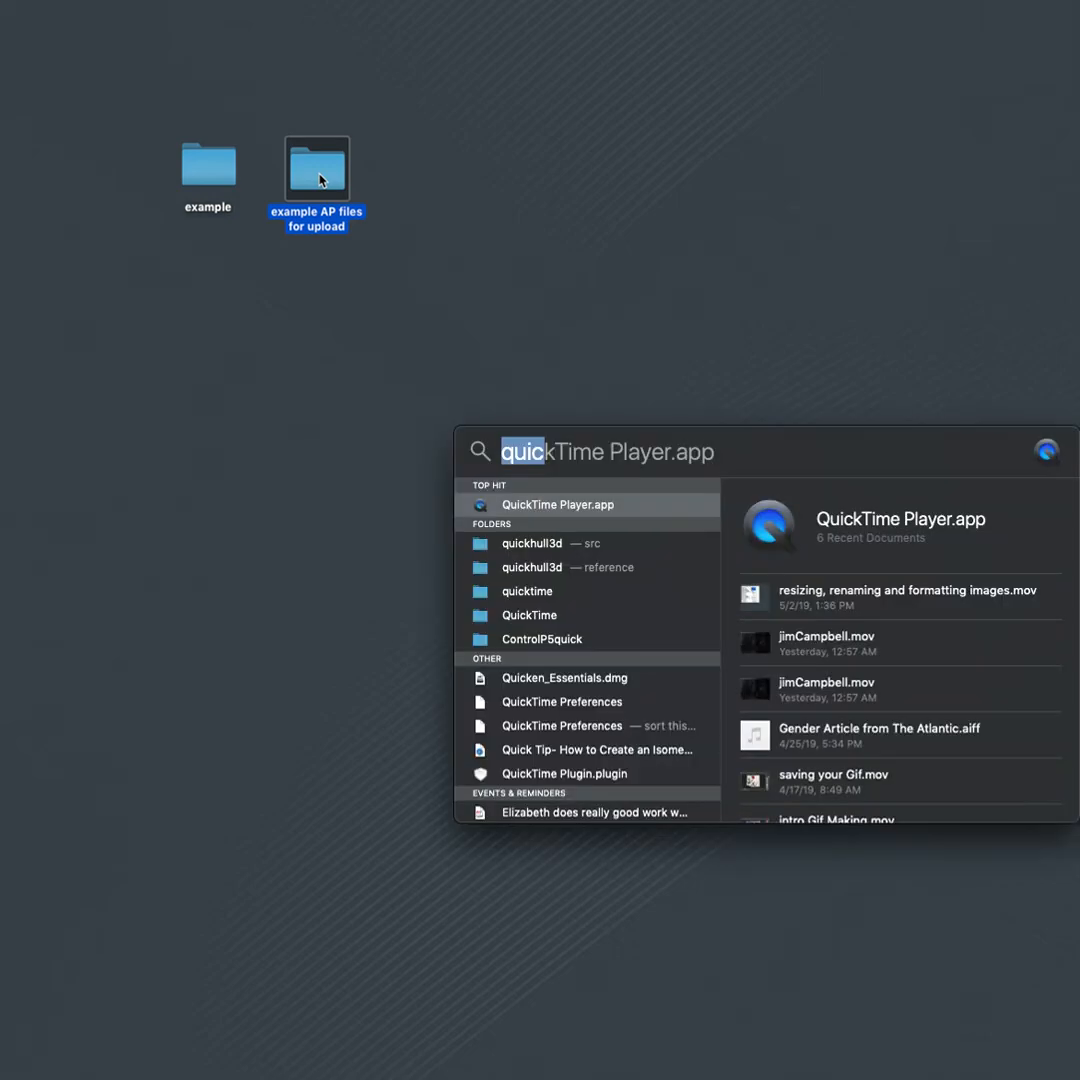
pyautogui.press('super+space')
pyautogui.press('super+space')
pyautogui.write('auto')
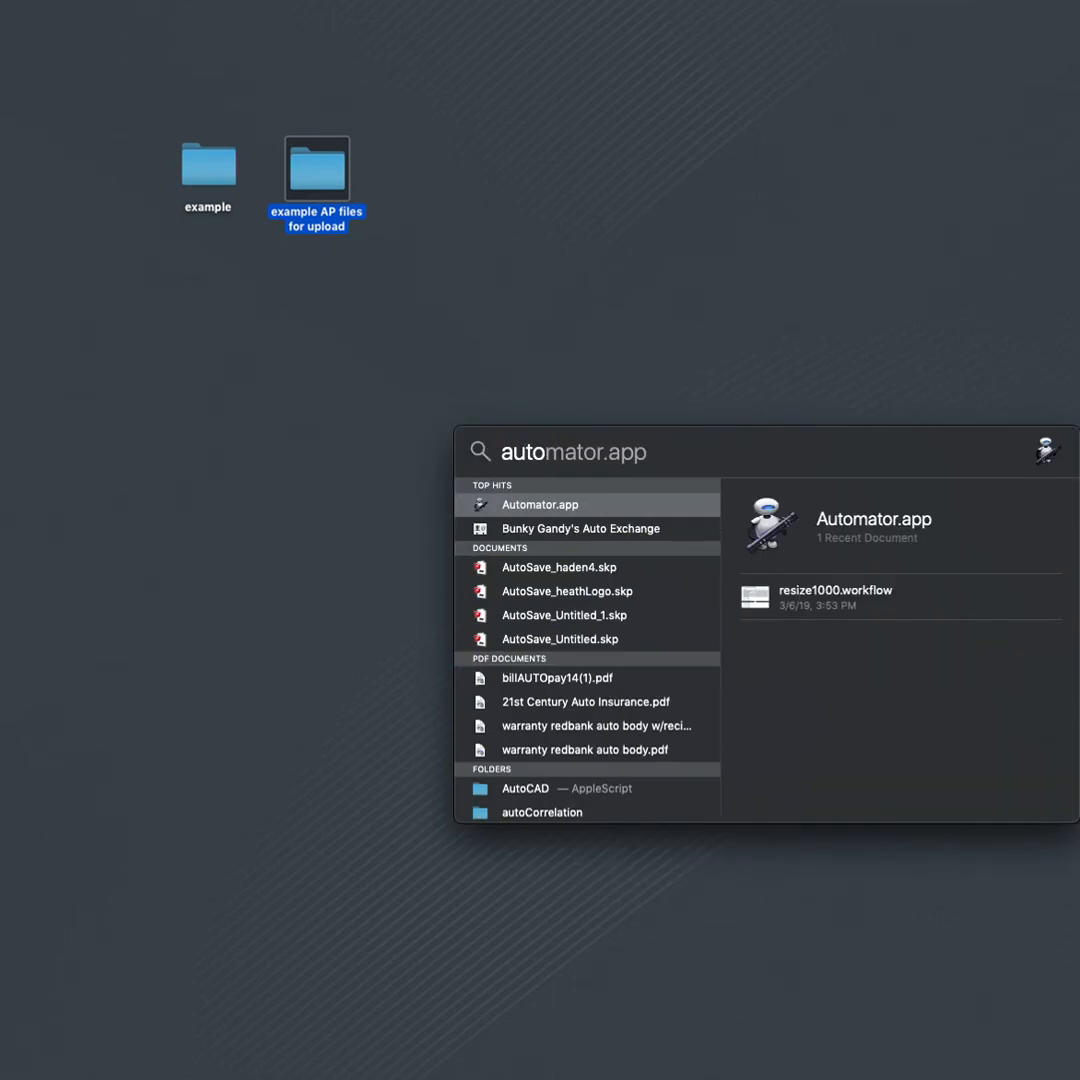
pyautogui.press('Return')
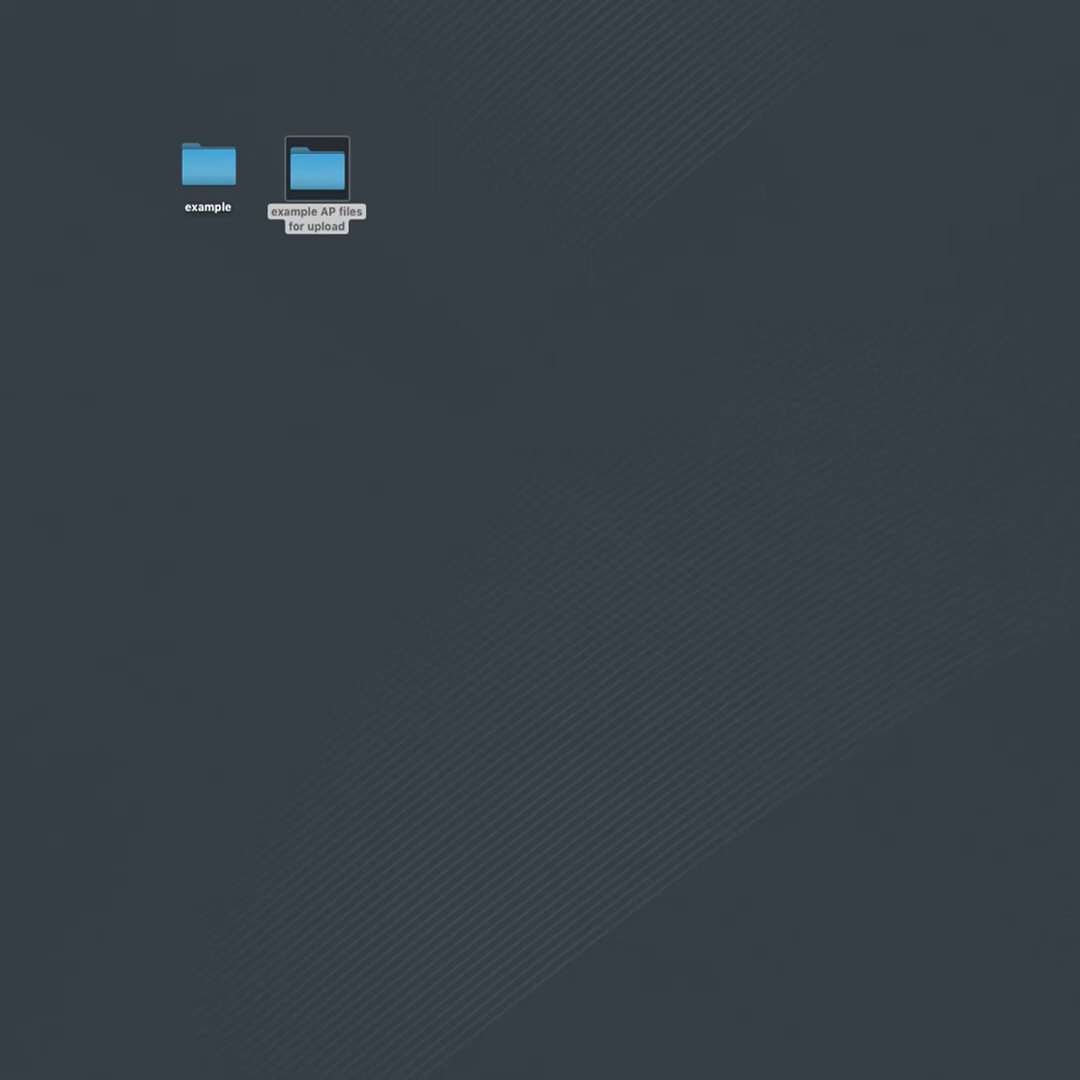
pyautogui.click(143, 0)
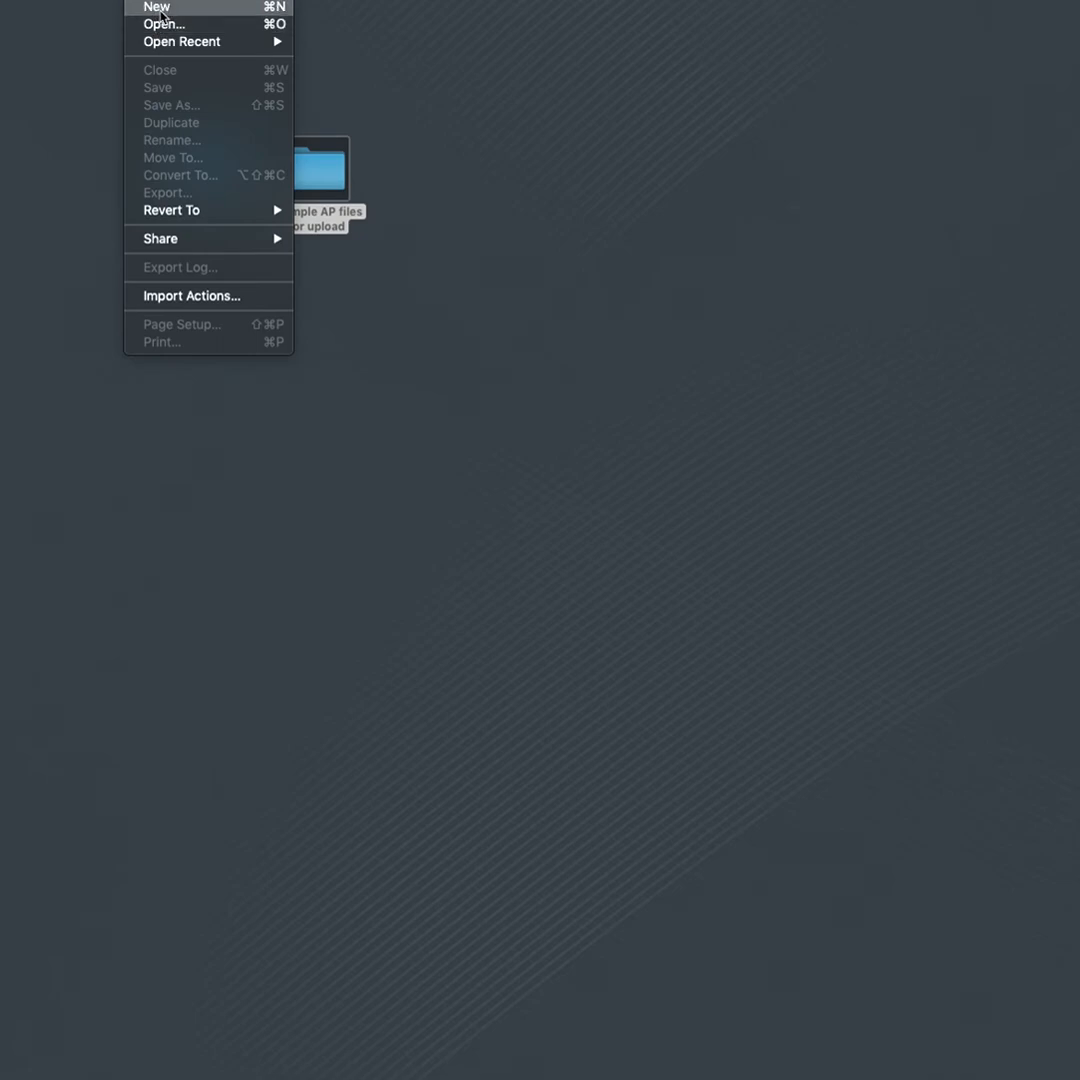
pyautogui.click(161, 8)
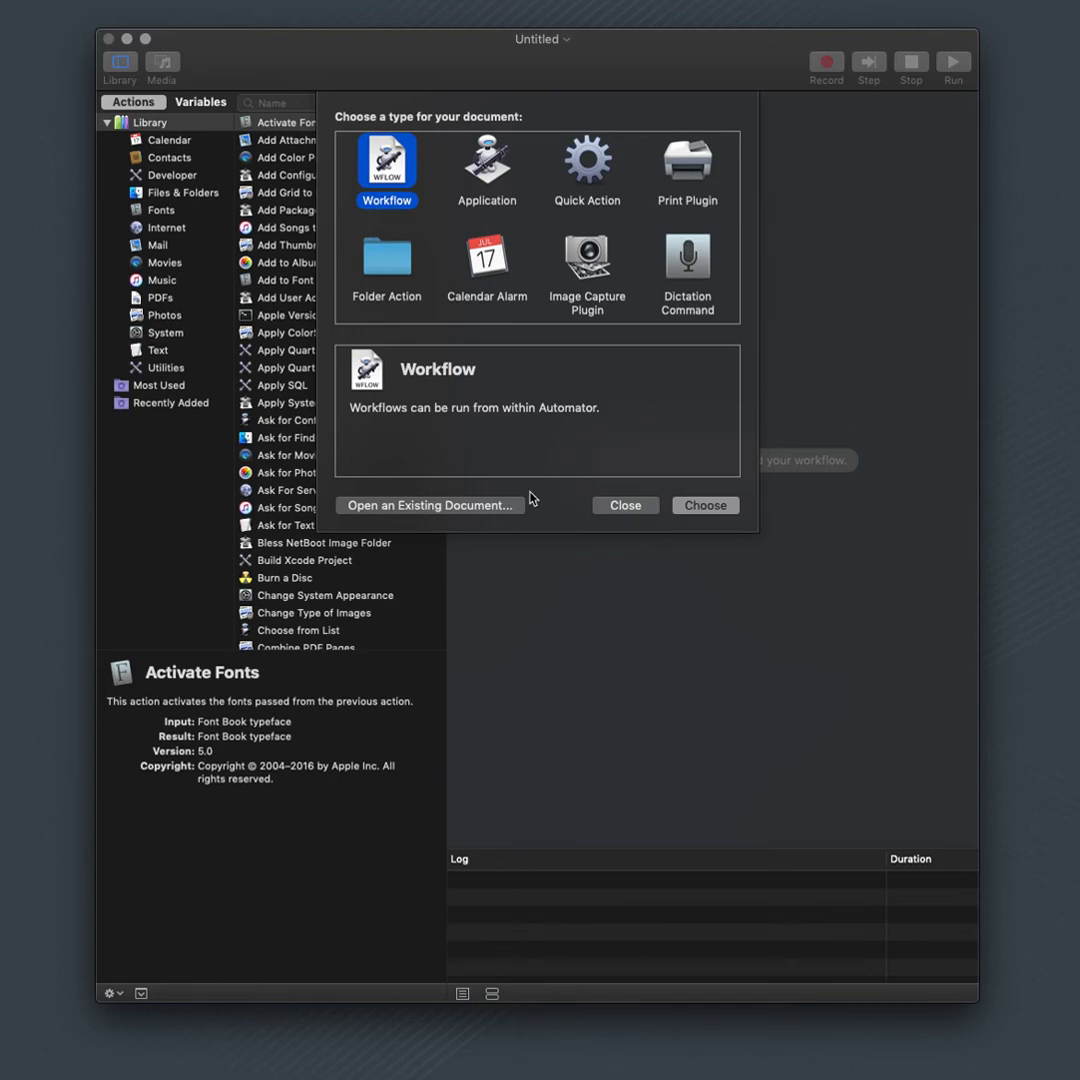
pyautogui.click(704, 507)
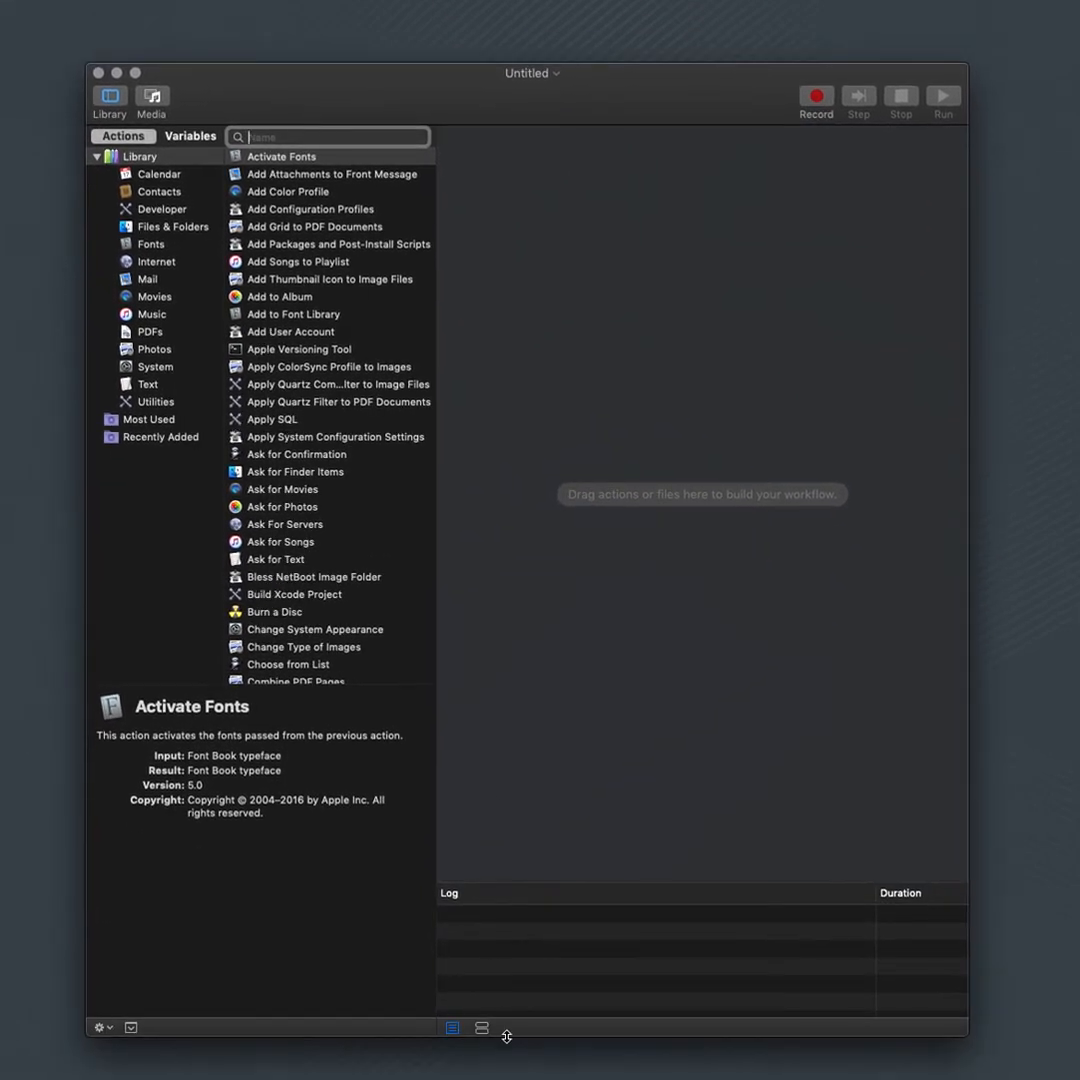
# Add all files from the desktop folder "example AP files for upload" to the workflow as its input items.
pyautogui.moveTo(510, 1039); pyautogui.dragTo(510, 765)
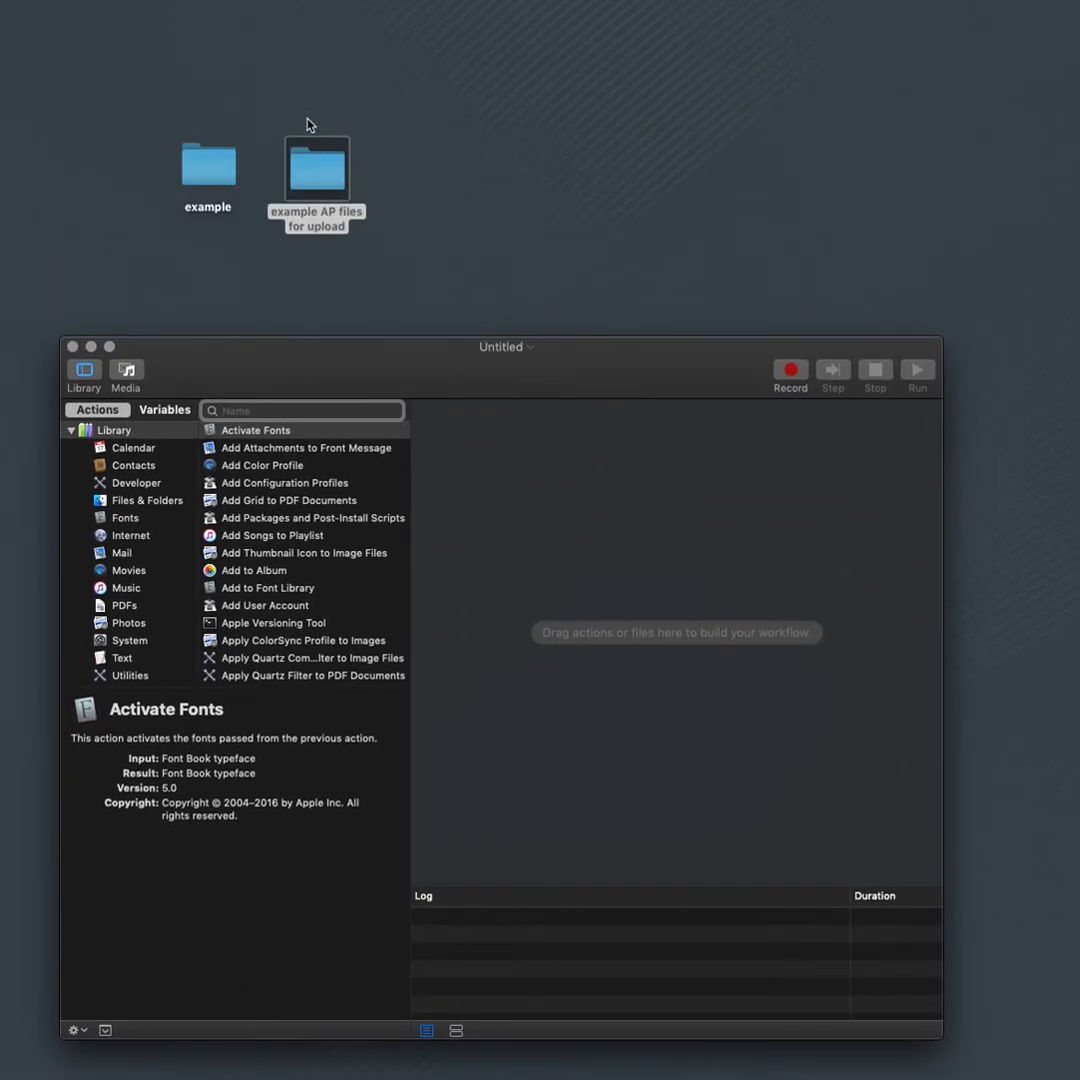
pyautogui.doubleClick(316, 170)
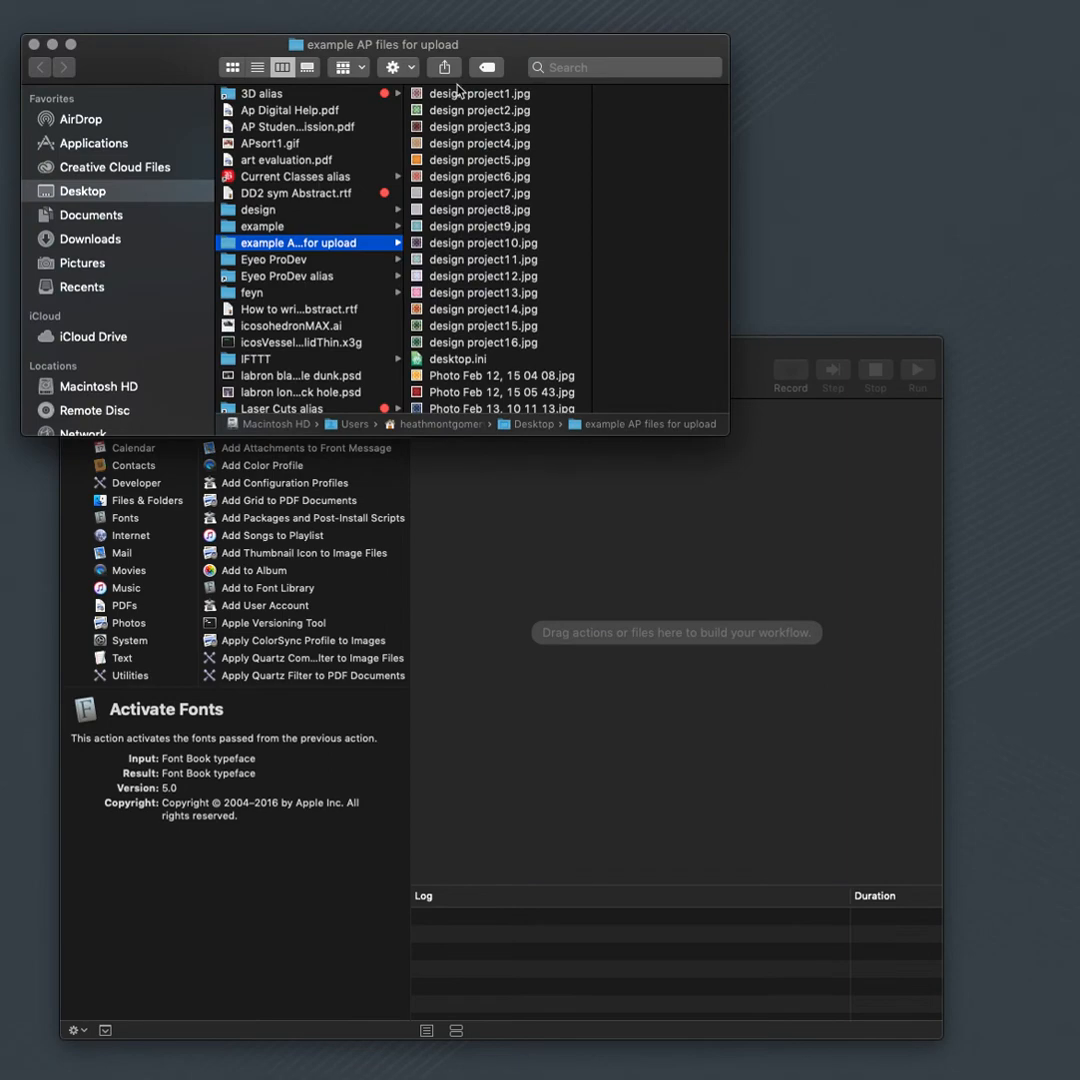
pyautogui.click(458, 106)
pyautogui.press('super+a')
pyautogui.scroll(-1, 465, 118)
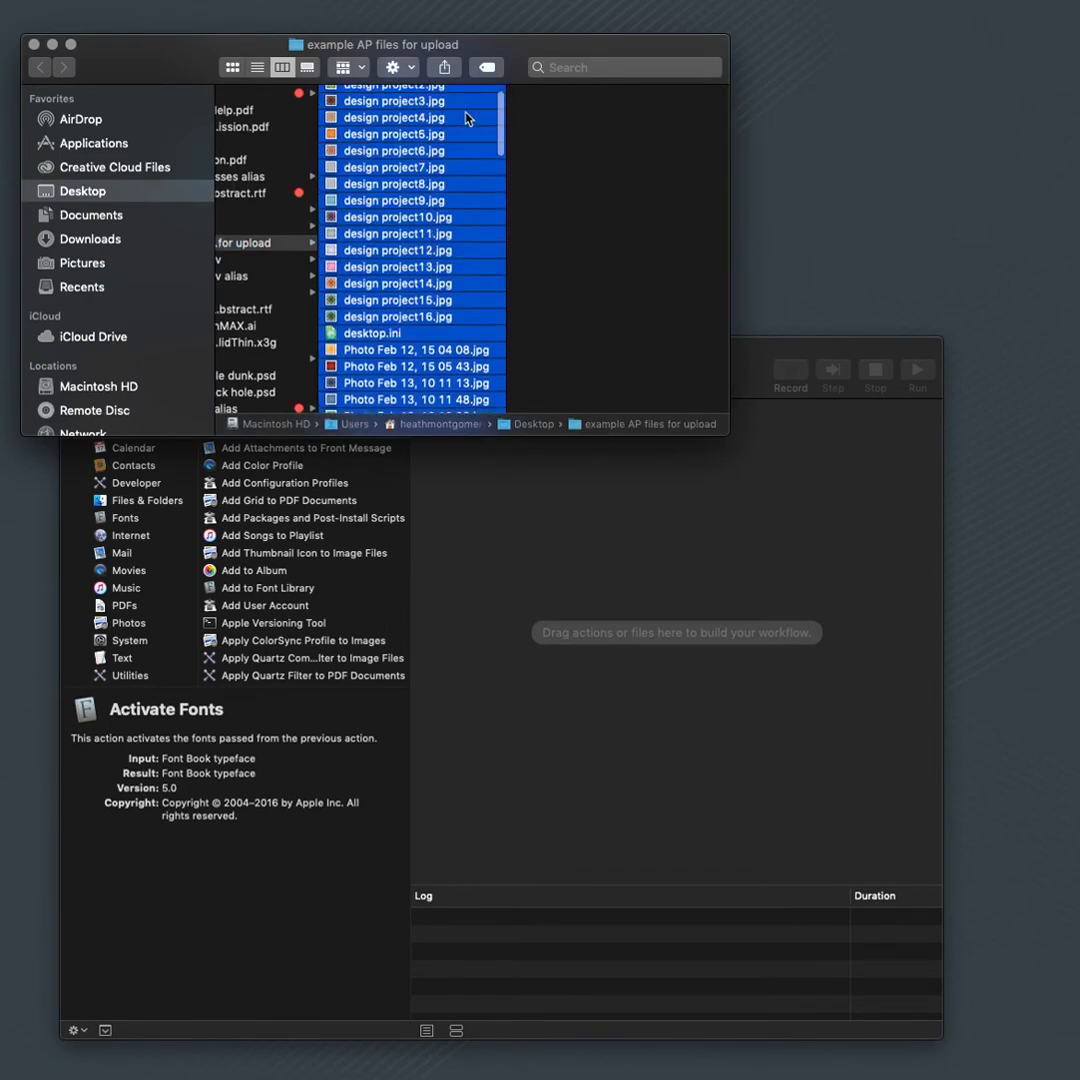
pyautogui.moveTo(397, 186); pyautogui.dragTo(677, 530)
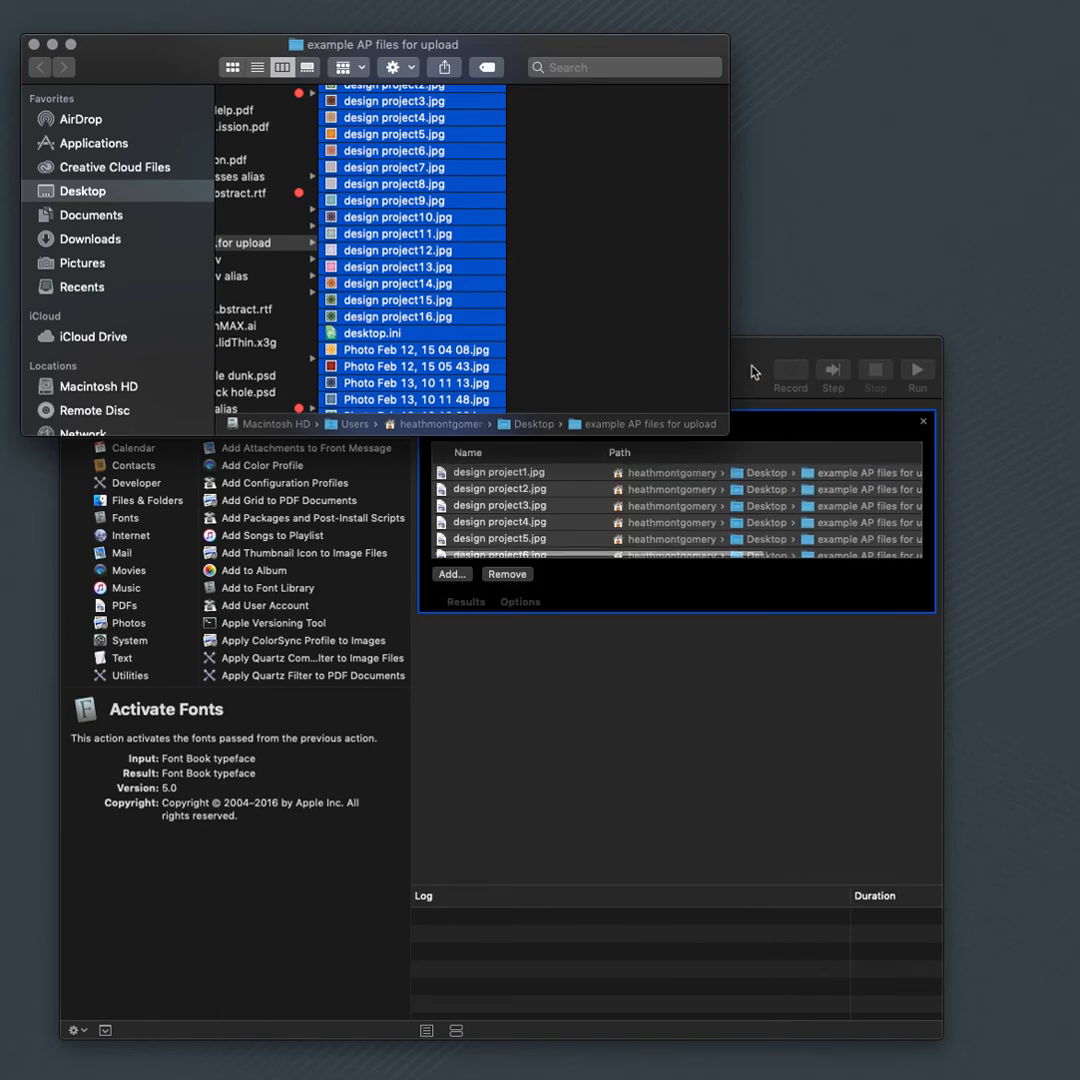
pyautogui.click(753, 368)
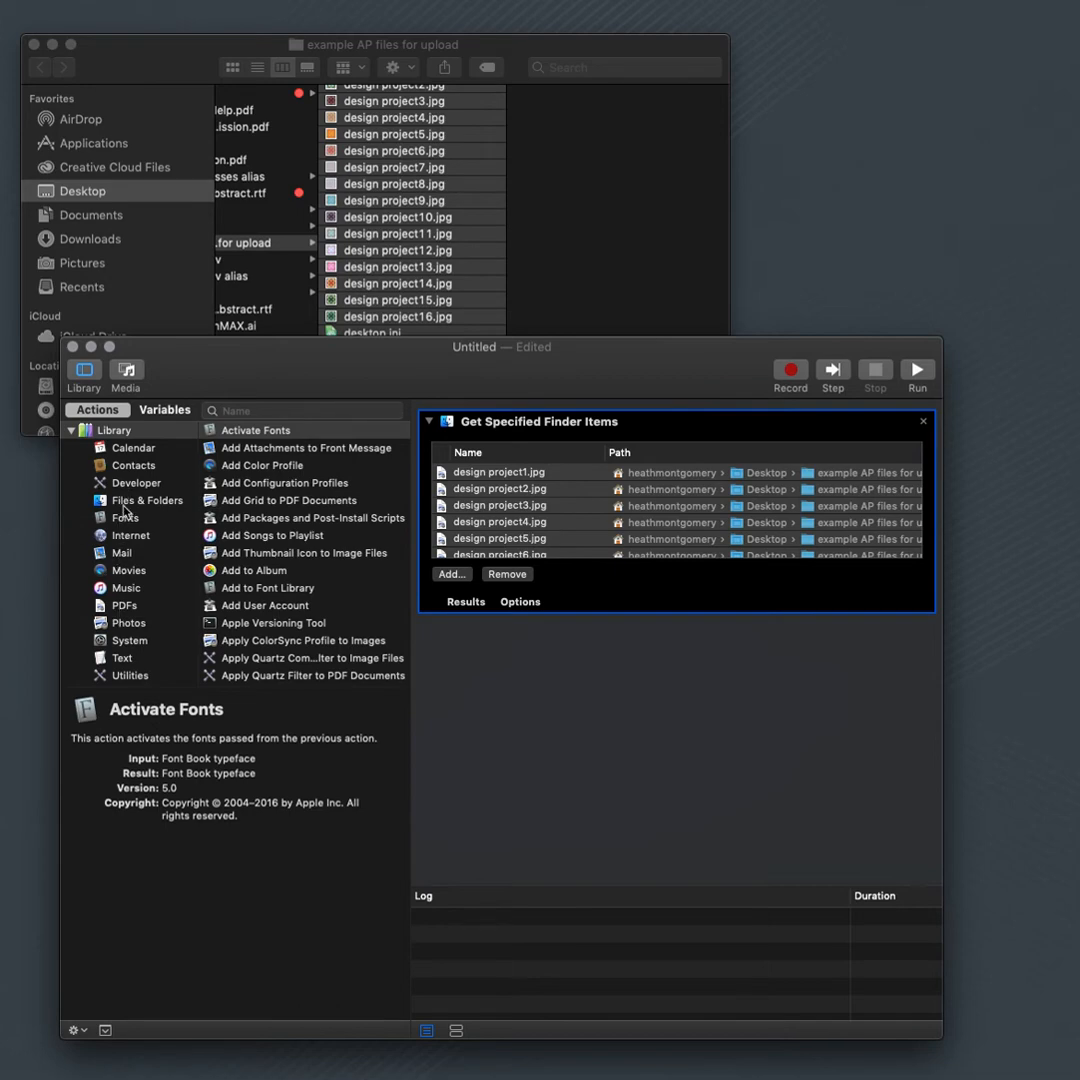
# Add a Scale Images action to the workflow without a Copy Finder Items action and set its size to 780 pixels.
pyautogui.click(125, 624)
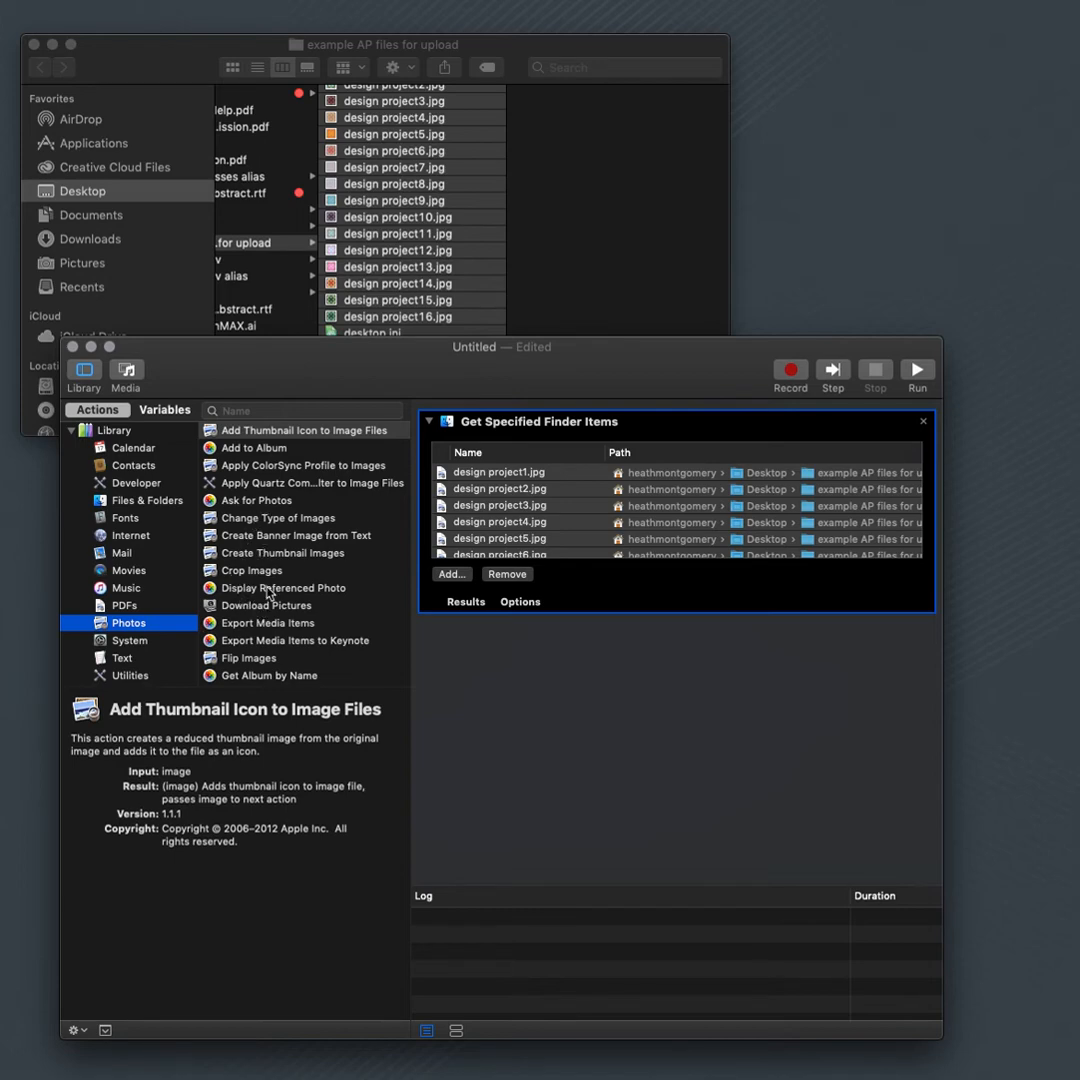
pyautogui.scroll(-8, 313, 597)
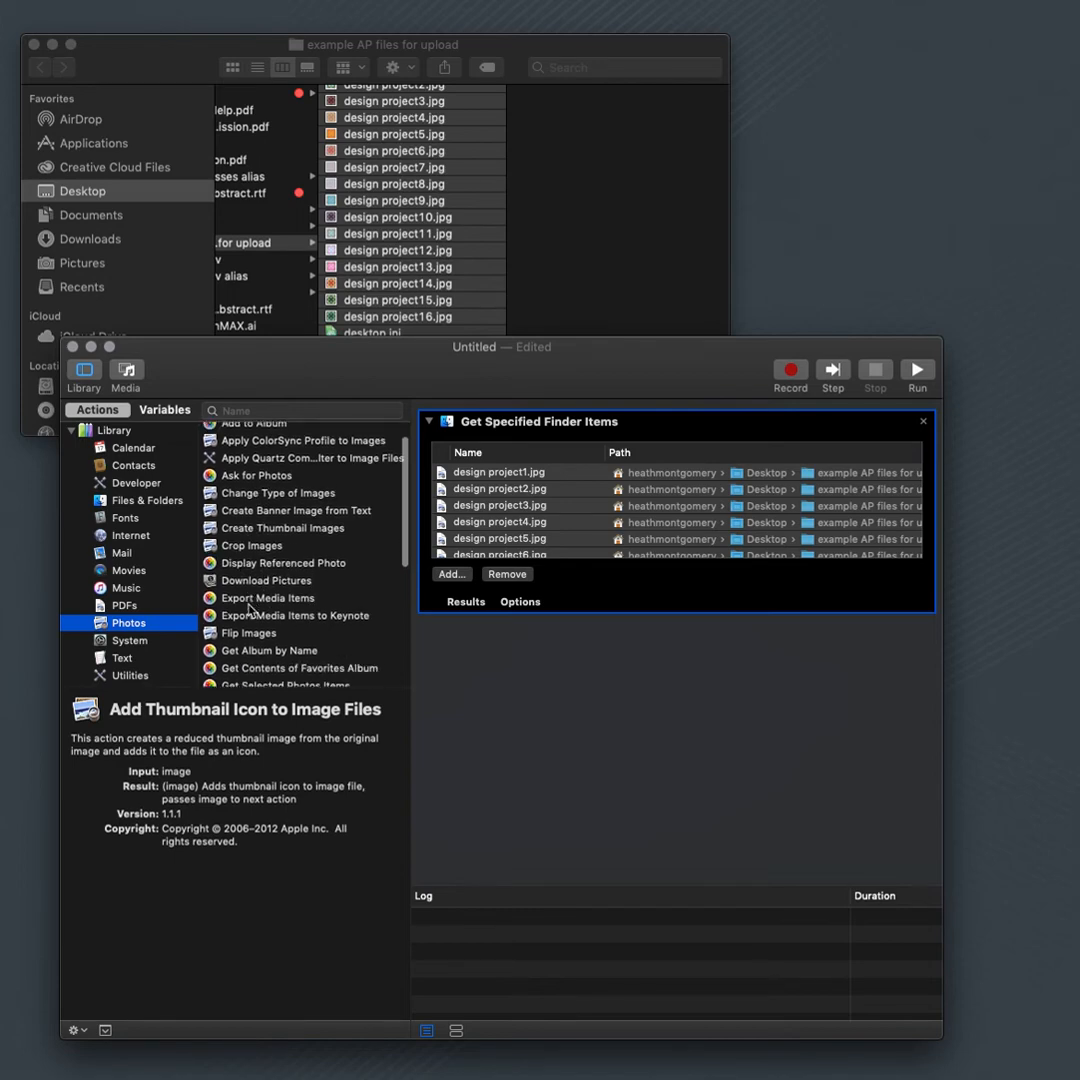
pyautogui.scroll(-5, 249, 610)
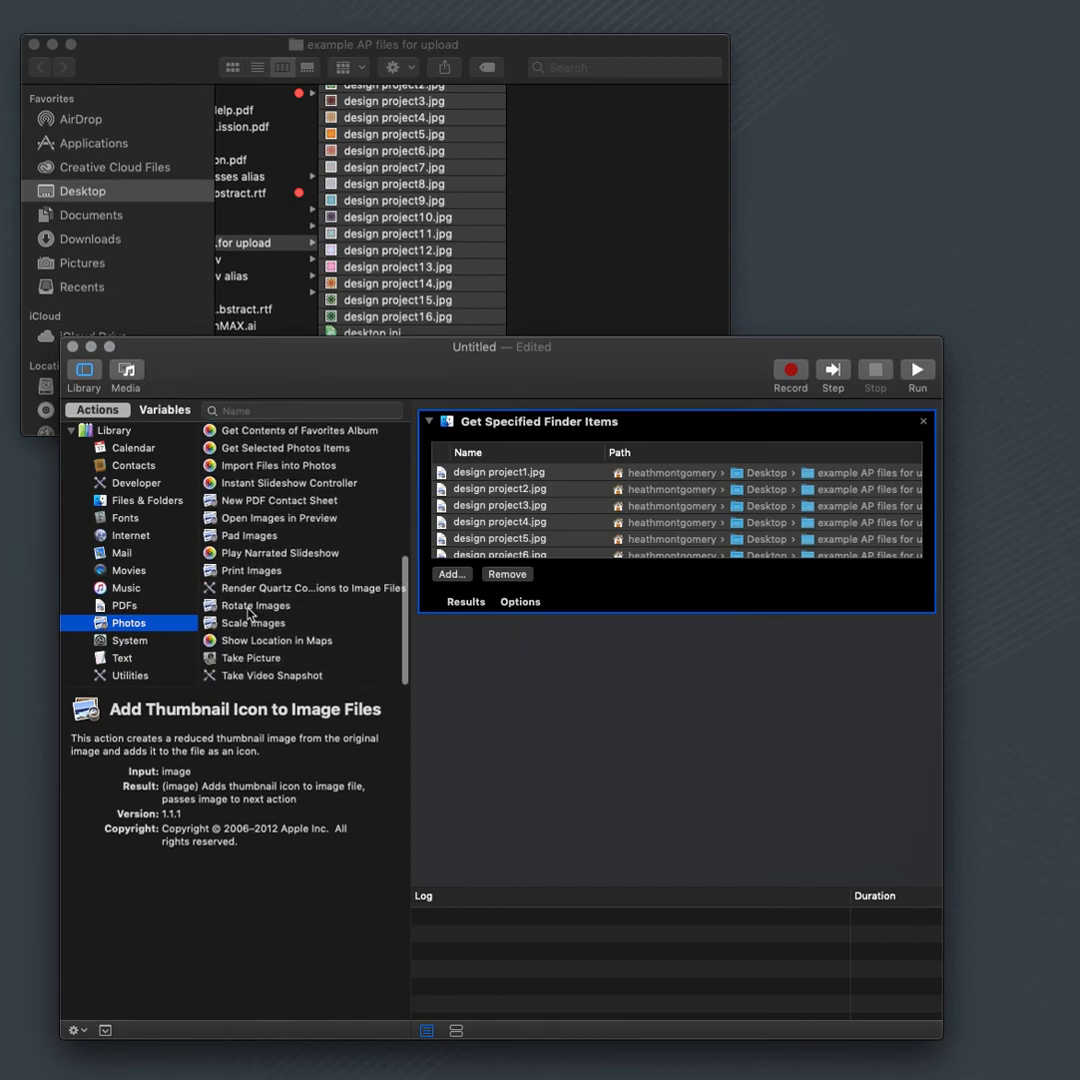
pyautogui.click(231, 625)
pyautogui.moveTo(237, 632); pyautogui.dragTo(688, 622)
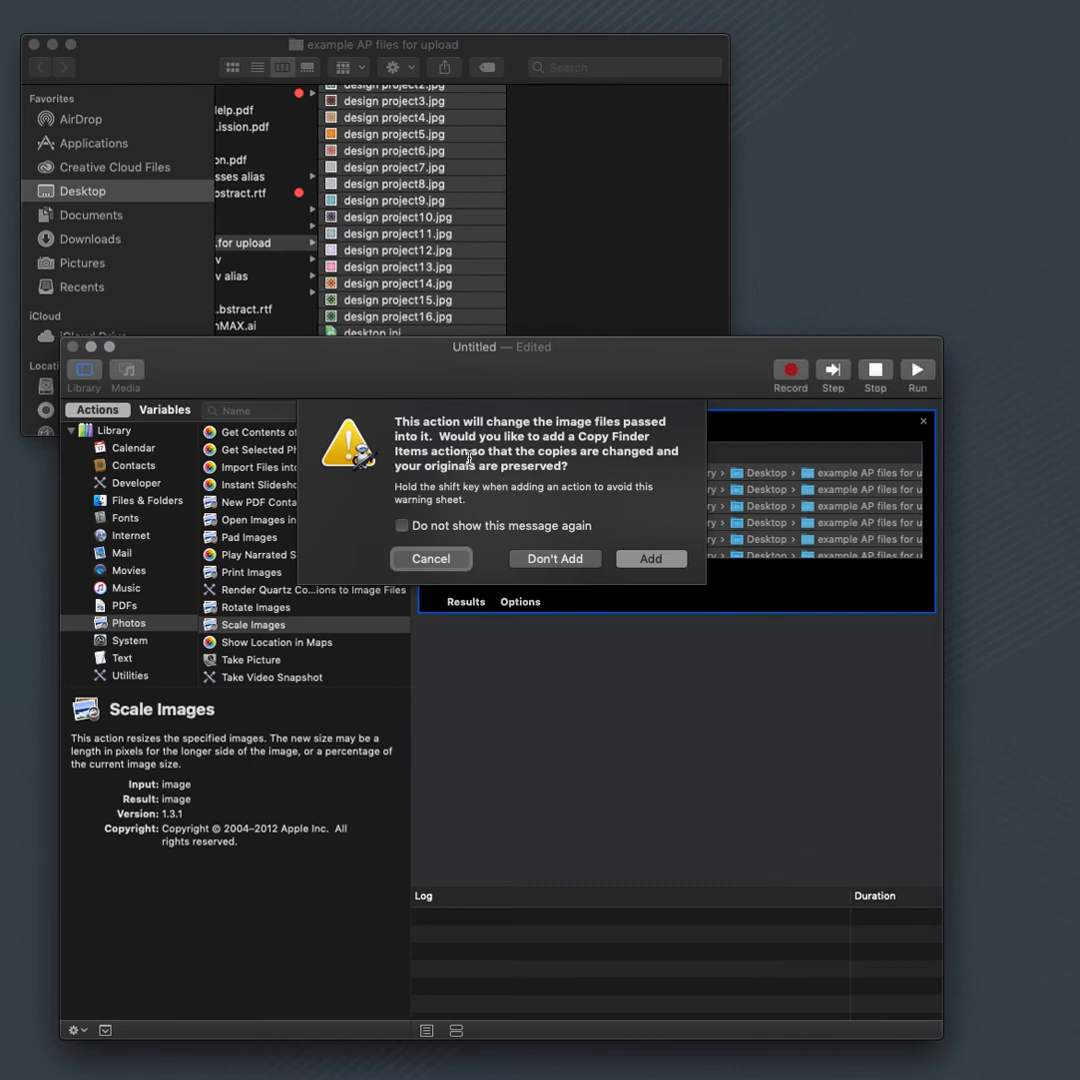
pyautogui.click(570, 560)
pyautogui.doubleClick(570, 669)
pyautogui.write('780')
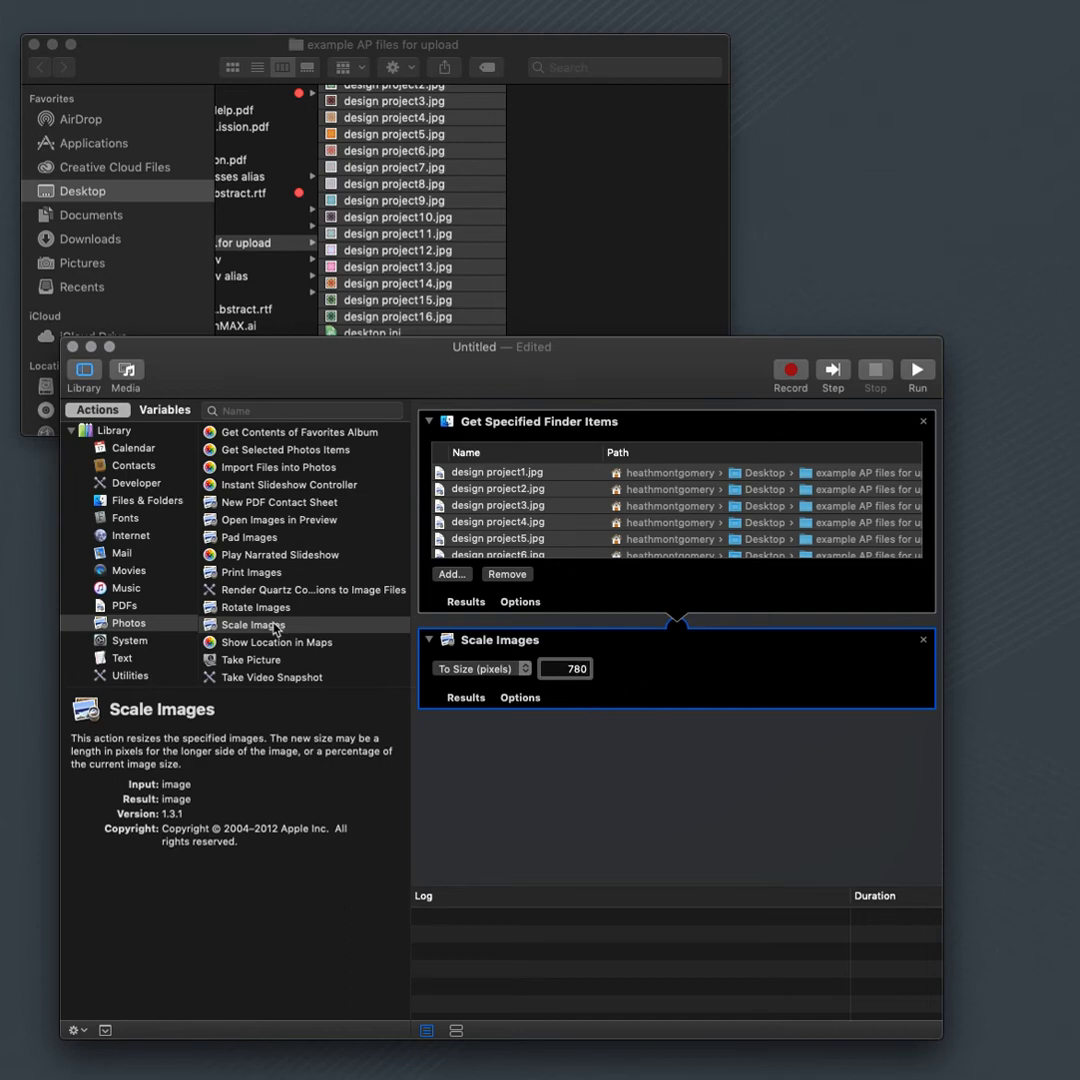
# Add a Change Type of Images action after Scale Images without a Copy Finder Items action and set its type to JPEG.
pyautogui.scroll(3, 306, 559)
pyautogui.scroll(5, 306, 557)
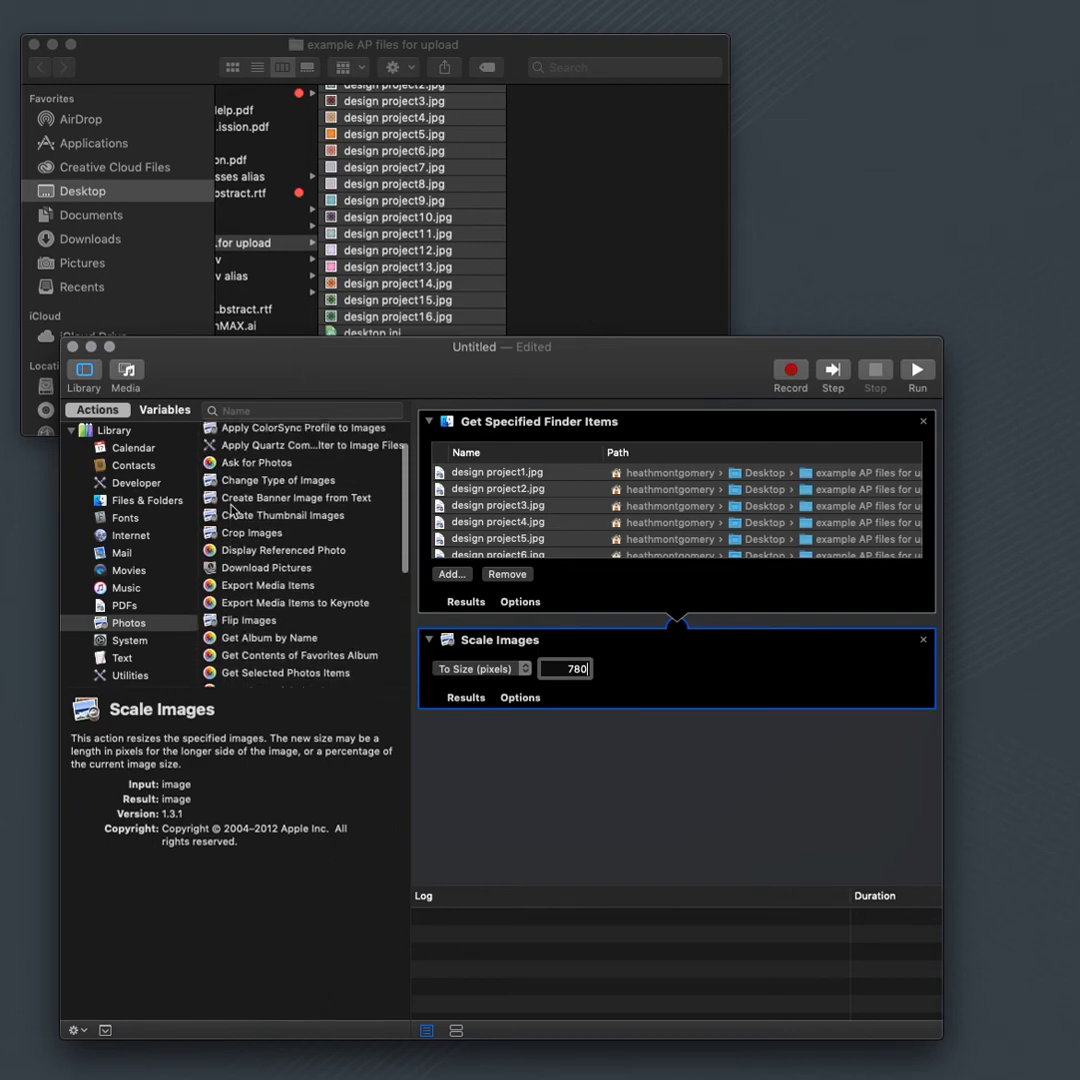
pyautogui.scroll(1, 232, 510)
pyautogui.moveTo(248, 505); pyautogui.dragTo(680, 739)
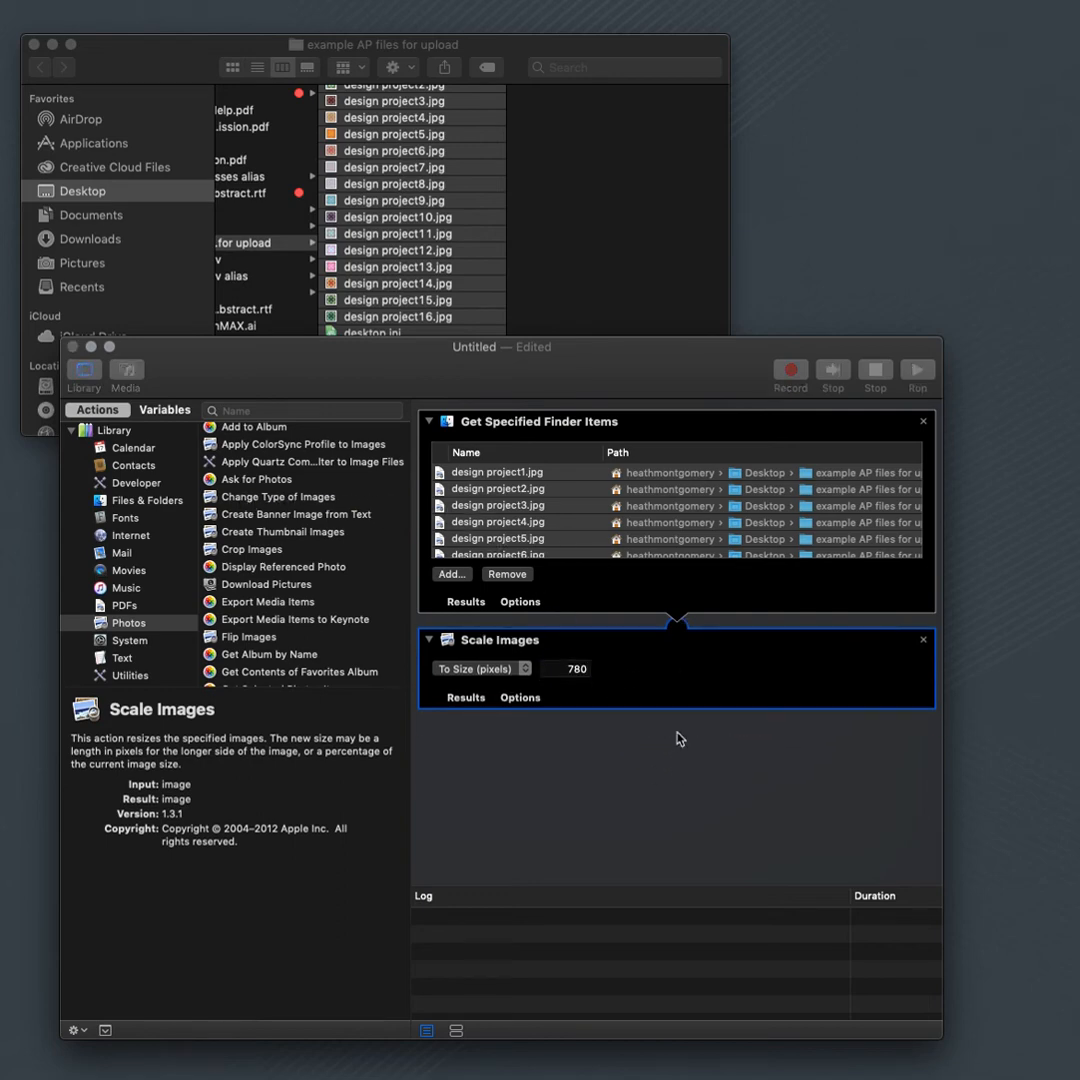
pyautogui.click(563, 558)
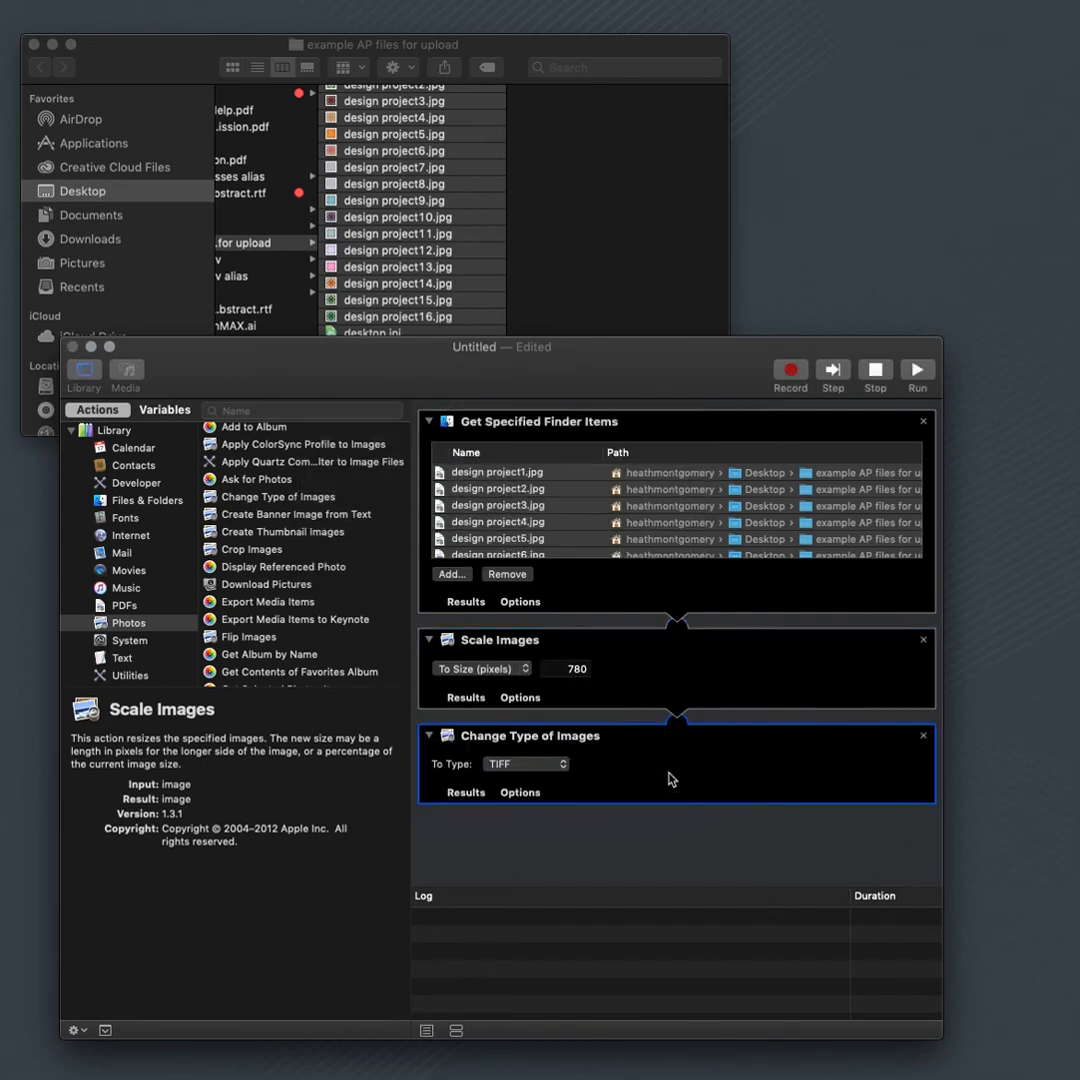
pyautogui.click(552, 765)
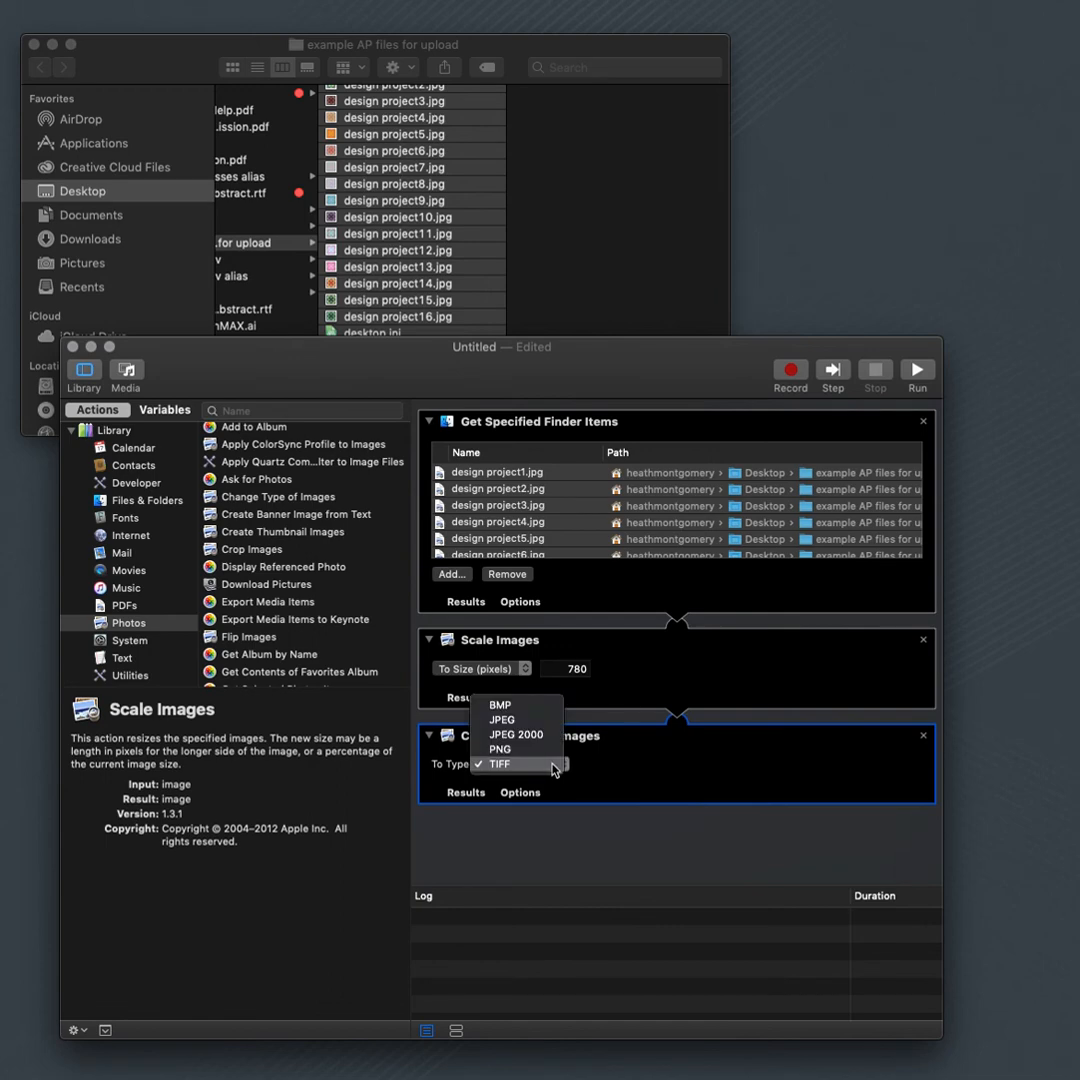
pyautogui.click(518, 720)
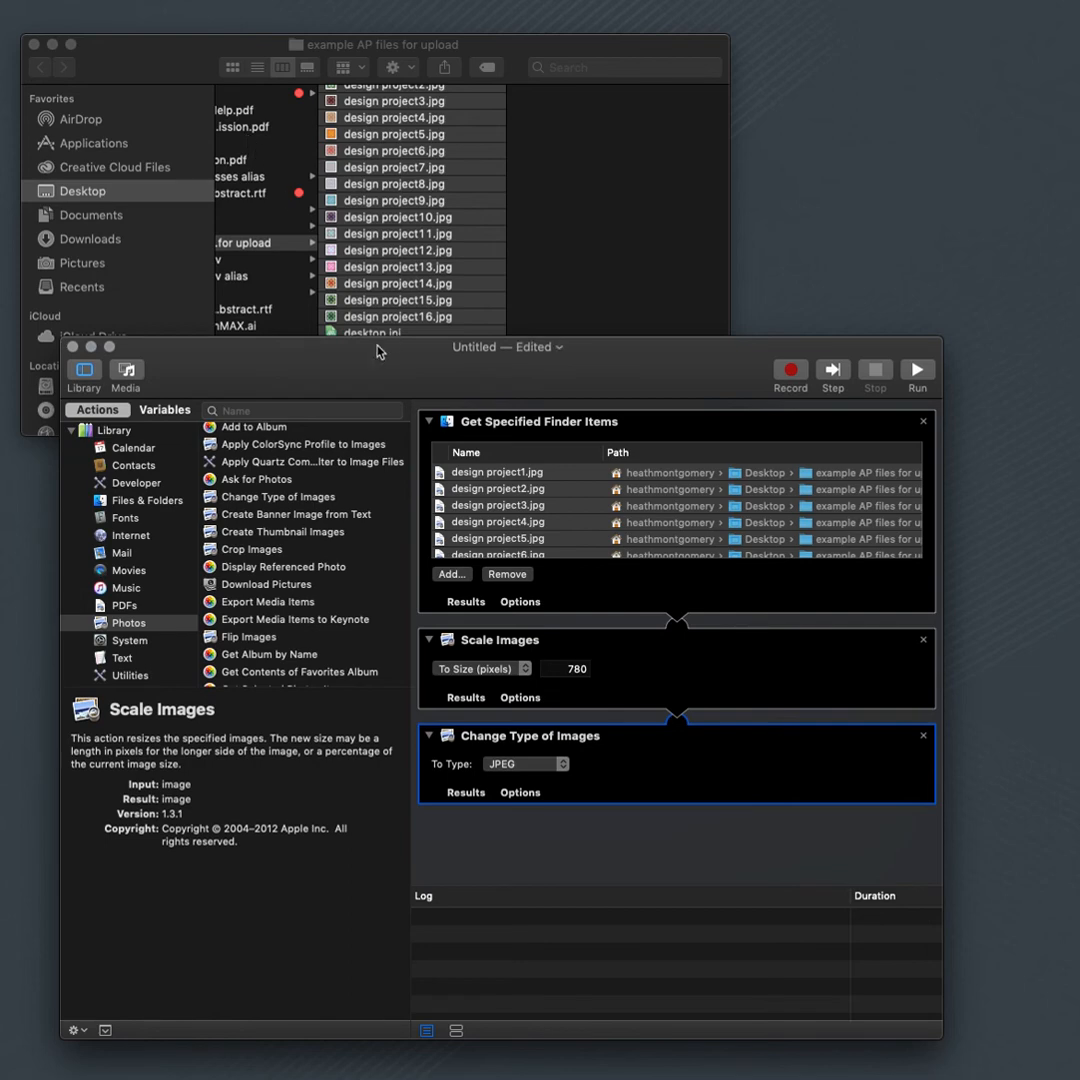
# Run the workflow and check the dimensions and resolution of design project11.jpg in the upload folder.
pyautogui.moveTo(377, 350)
pyautogui.mouseDown()
pyautogui.moveTo(376, 379)
pyautogui.moveTo(381, 317)
pyautogui.mouseUp()
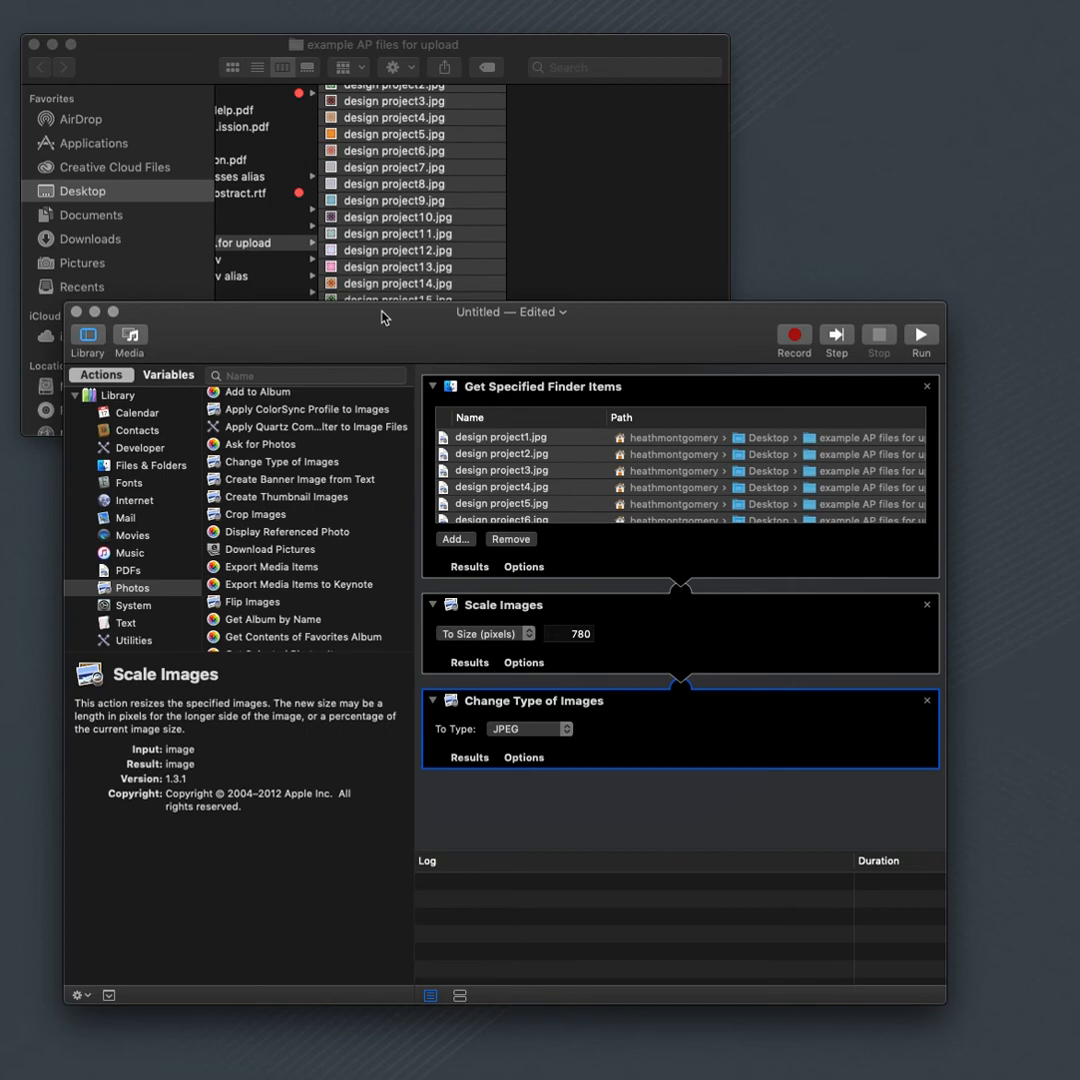
pyautogui.click(921, 337)
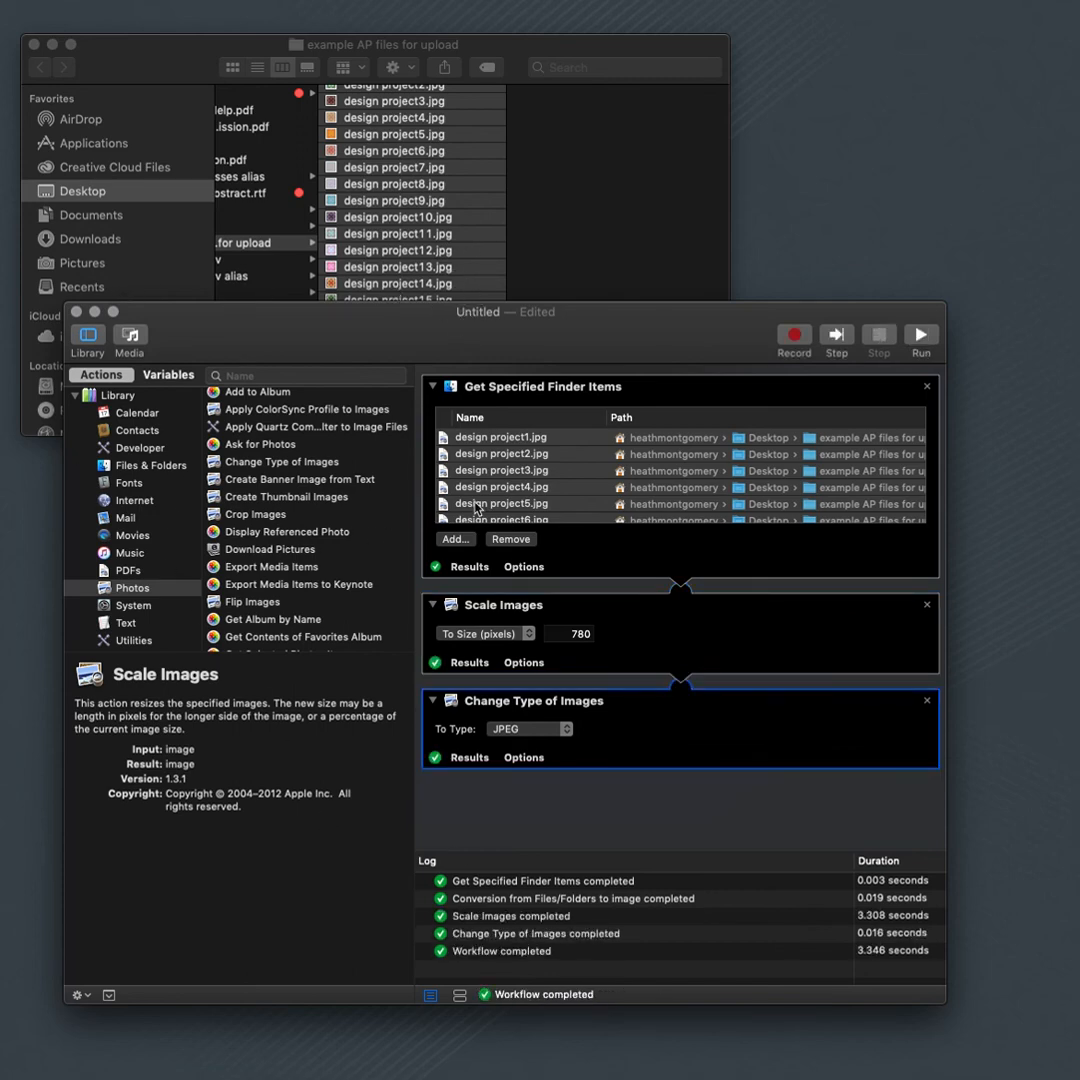
pyautogui.click(410, 232)
pyautogui.press('super+a')
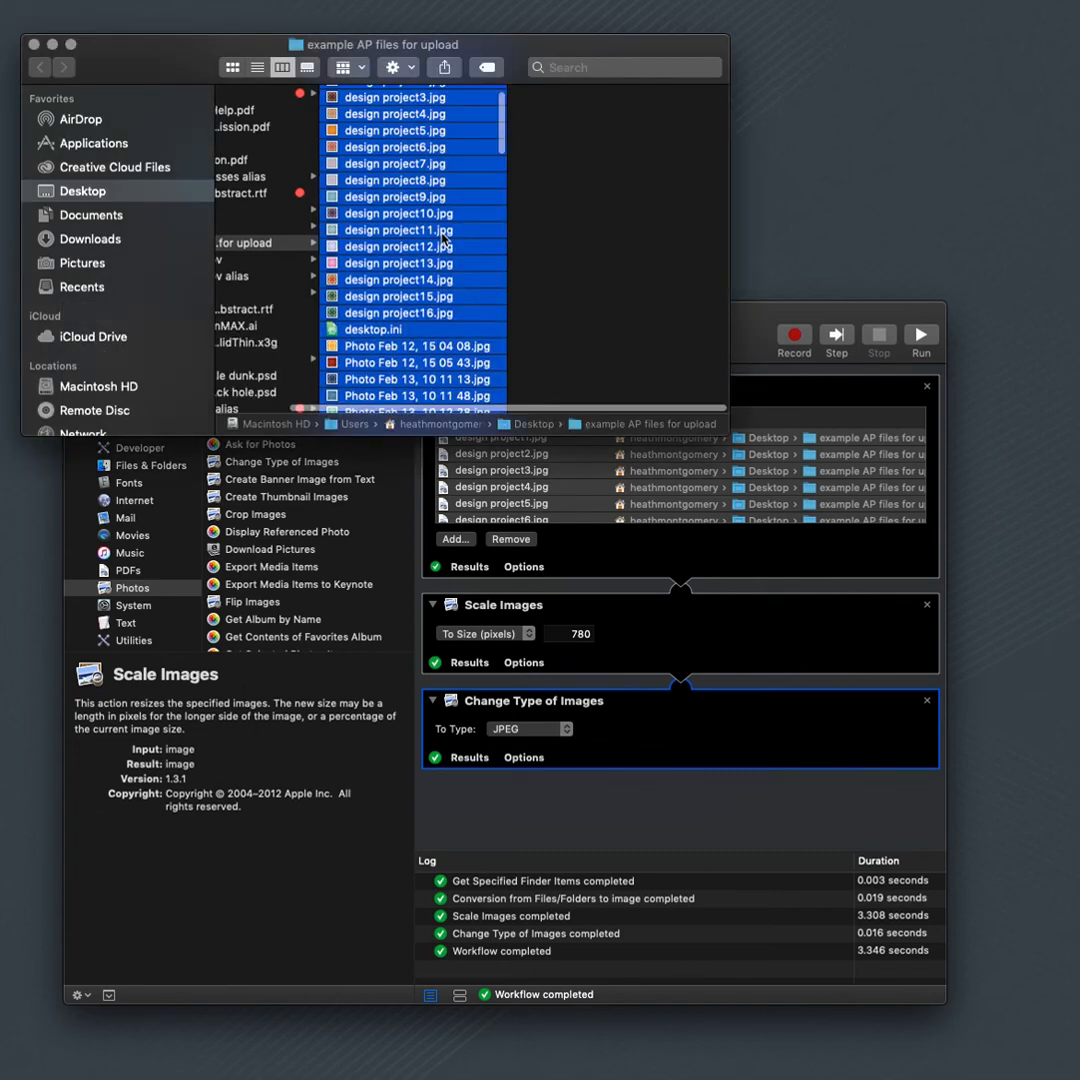
pyautogui.click(412, 234)
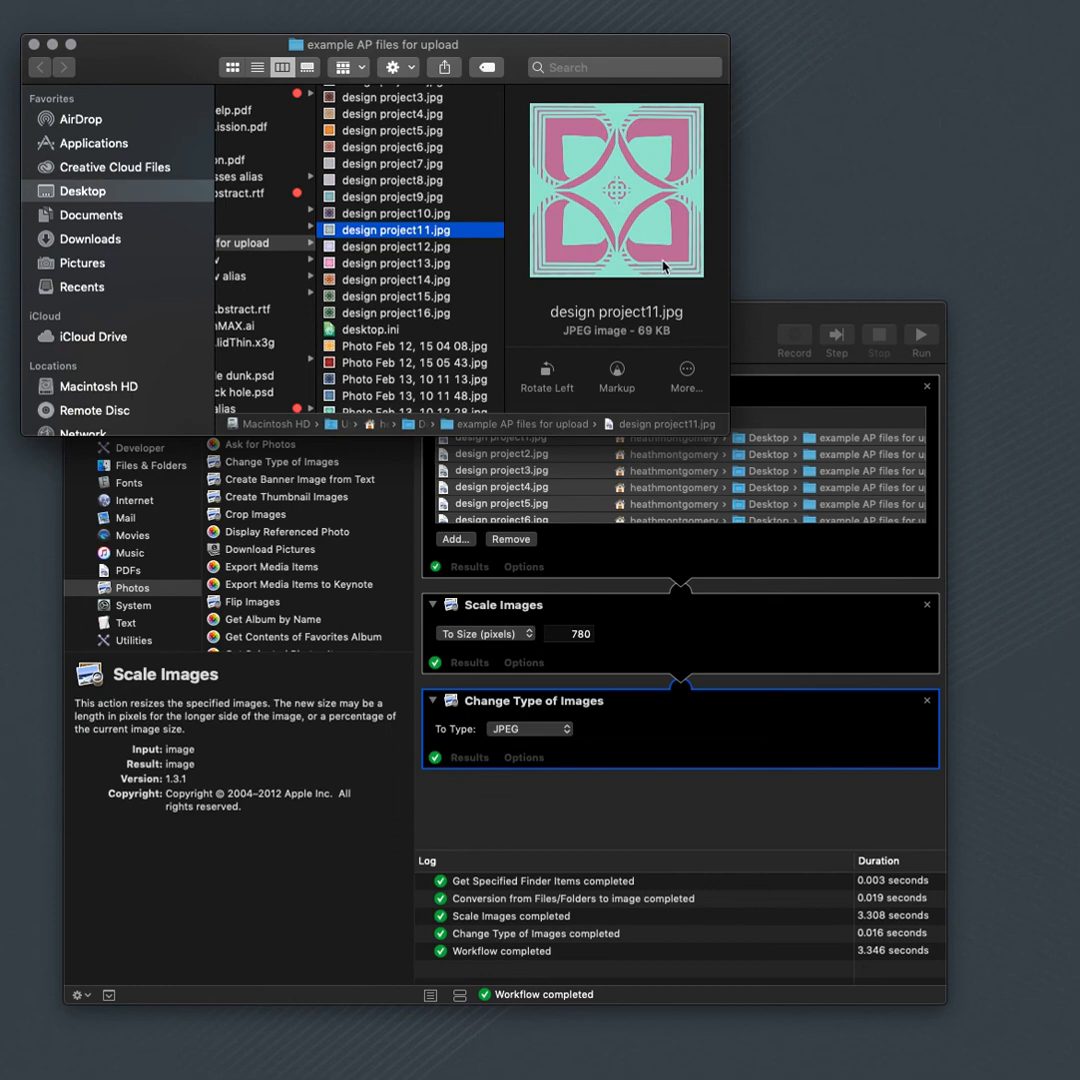
pyautogui.moveTo(658, 436); pyautogui.dragTo(658, 669)
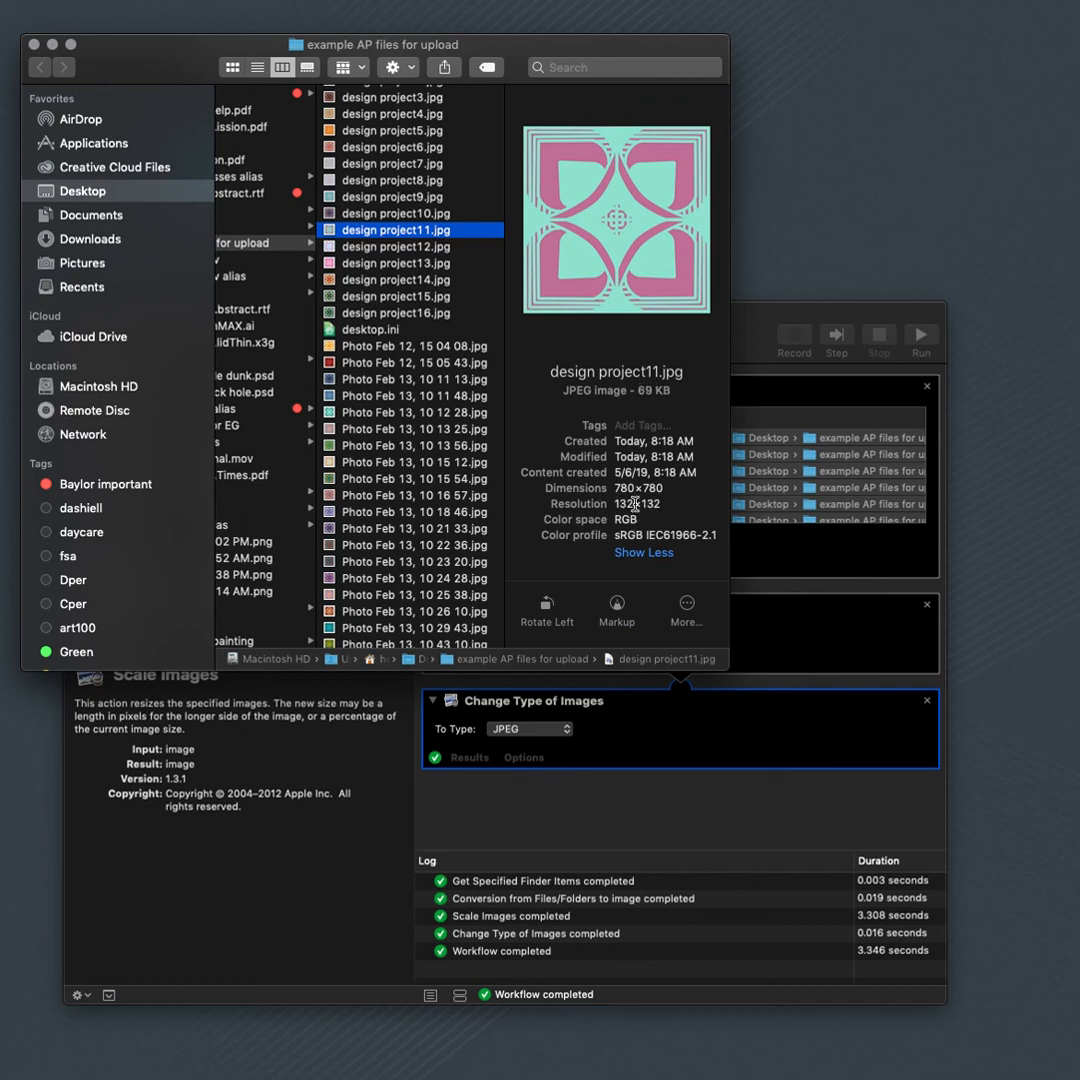
# Look through the available Photos actions and re-examine the resolution of design project11.jpg.
pyautogui.click(798, 580)
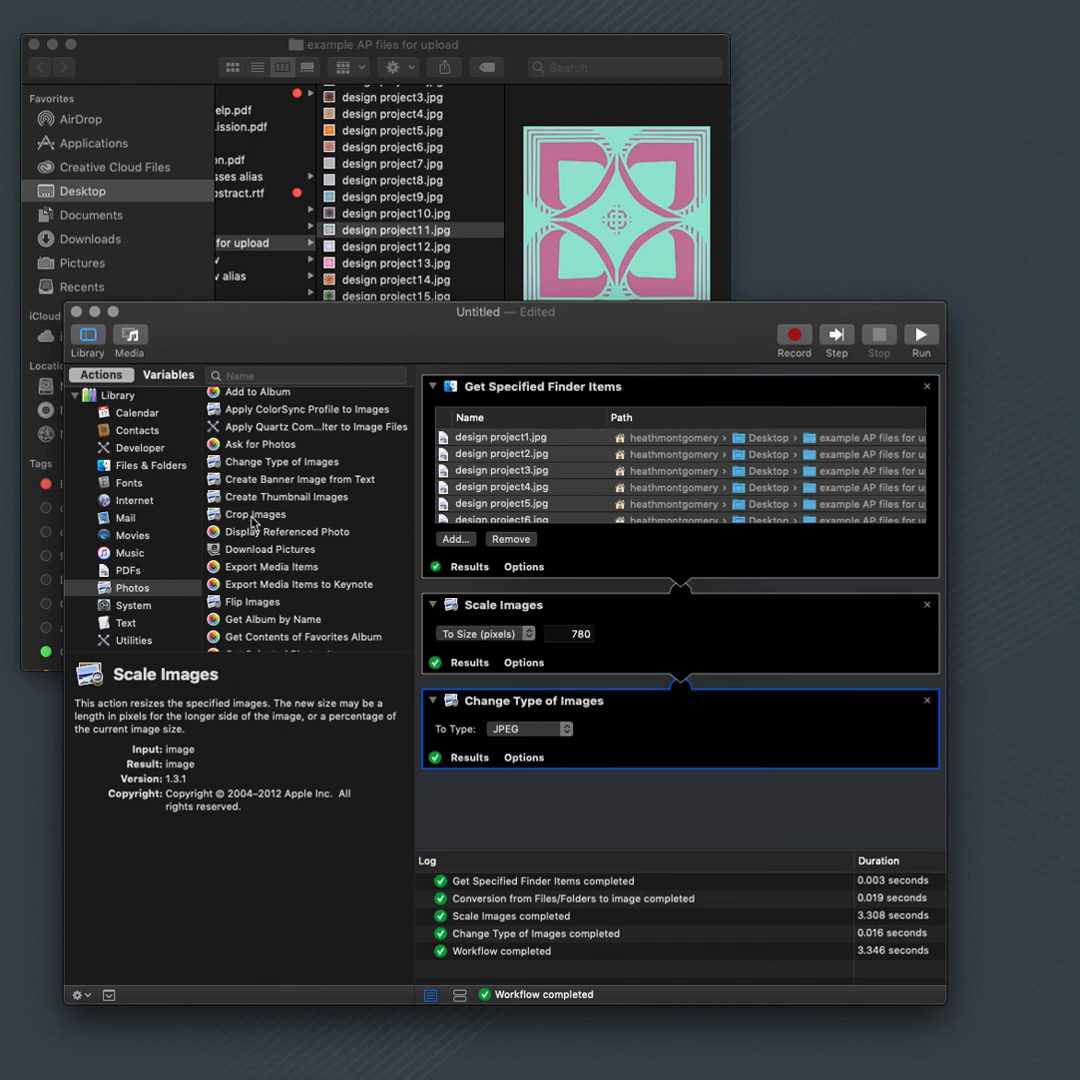
pyautogui.scroll(-5, 261, 576)
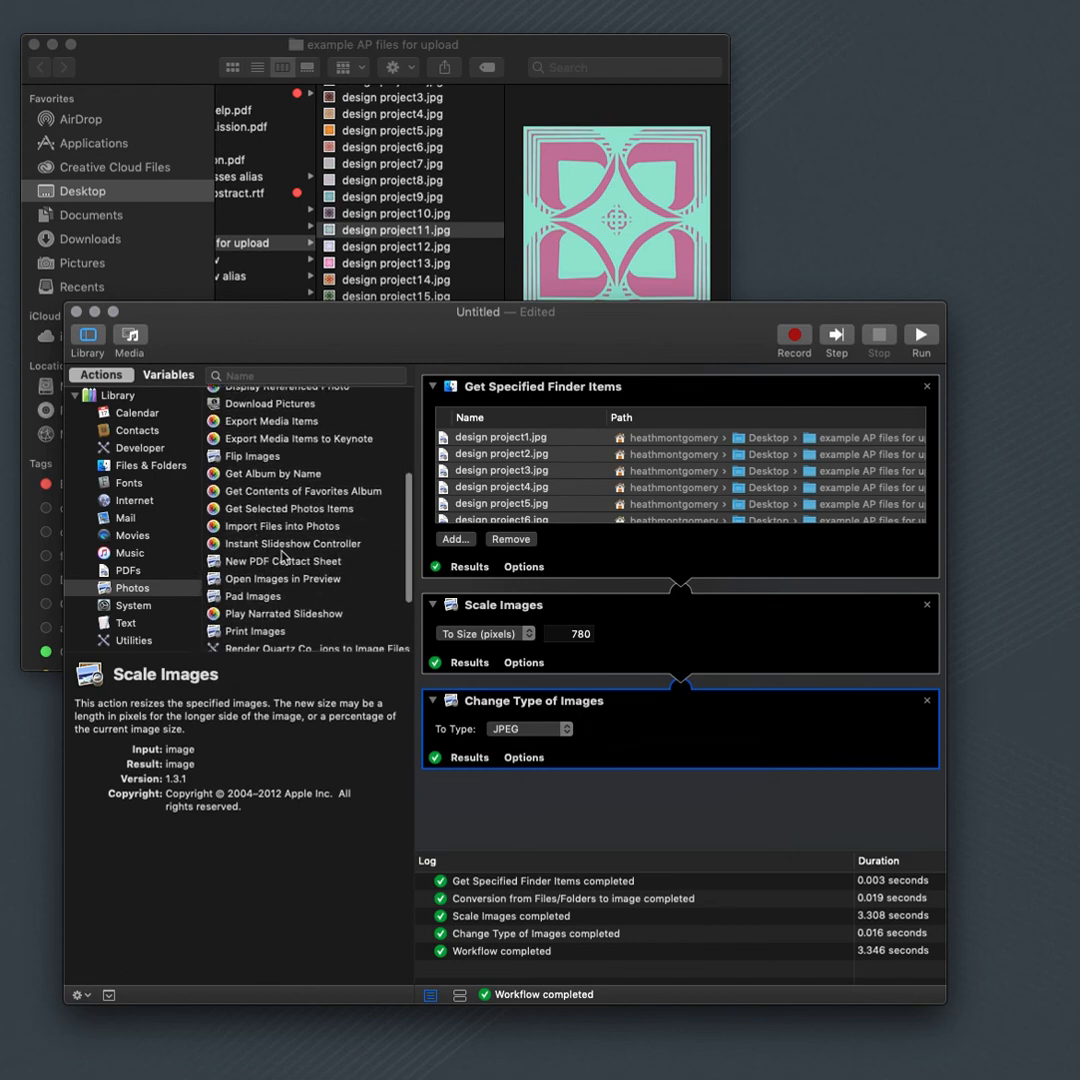
pyautogui.scroll(-3, 267, 590)
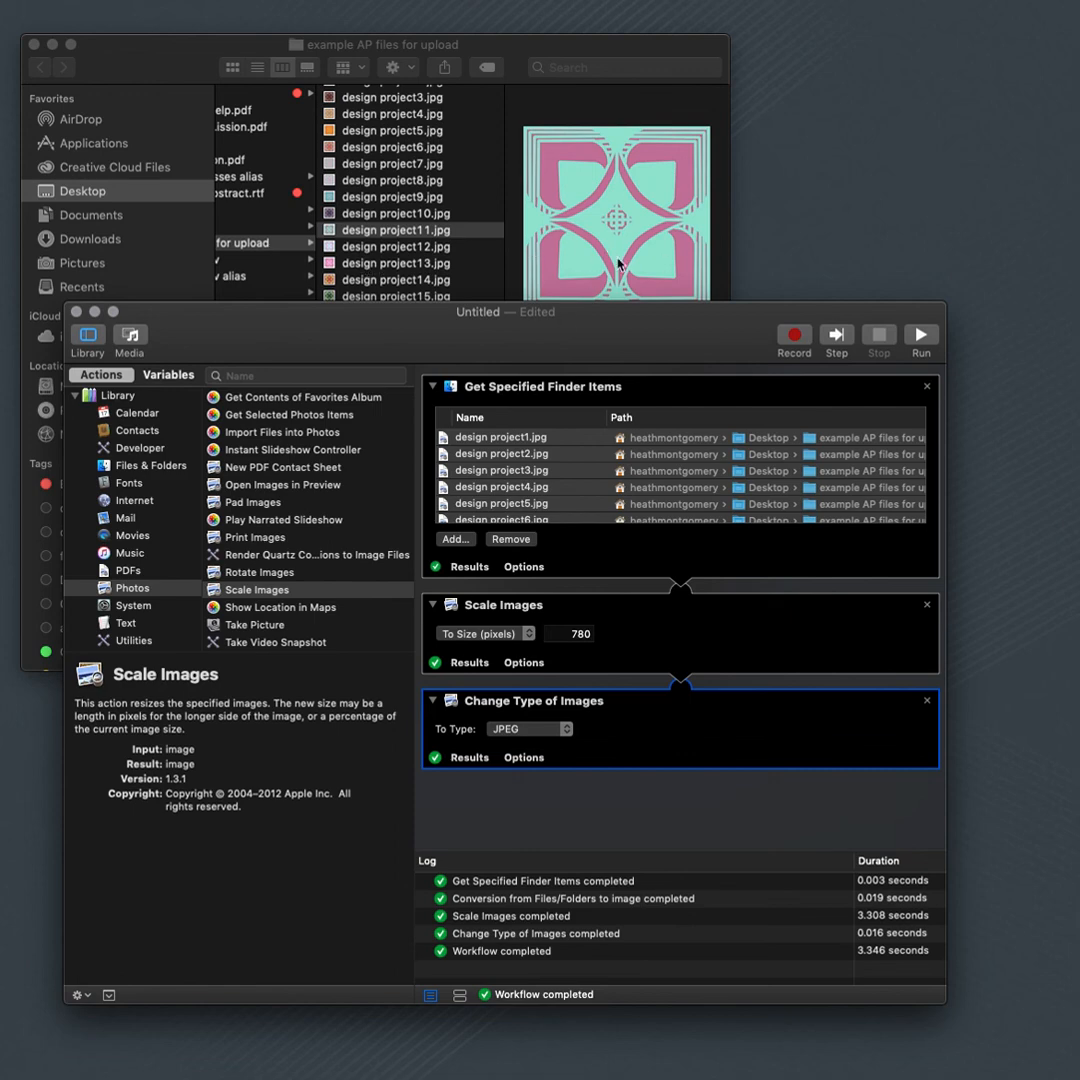
pyautogui.click(583, 187)
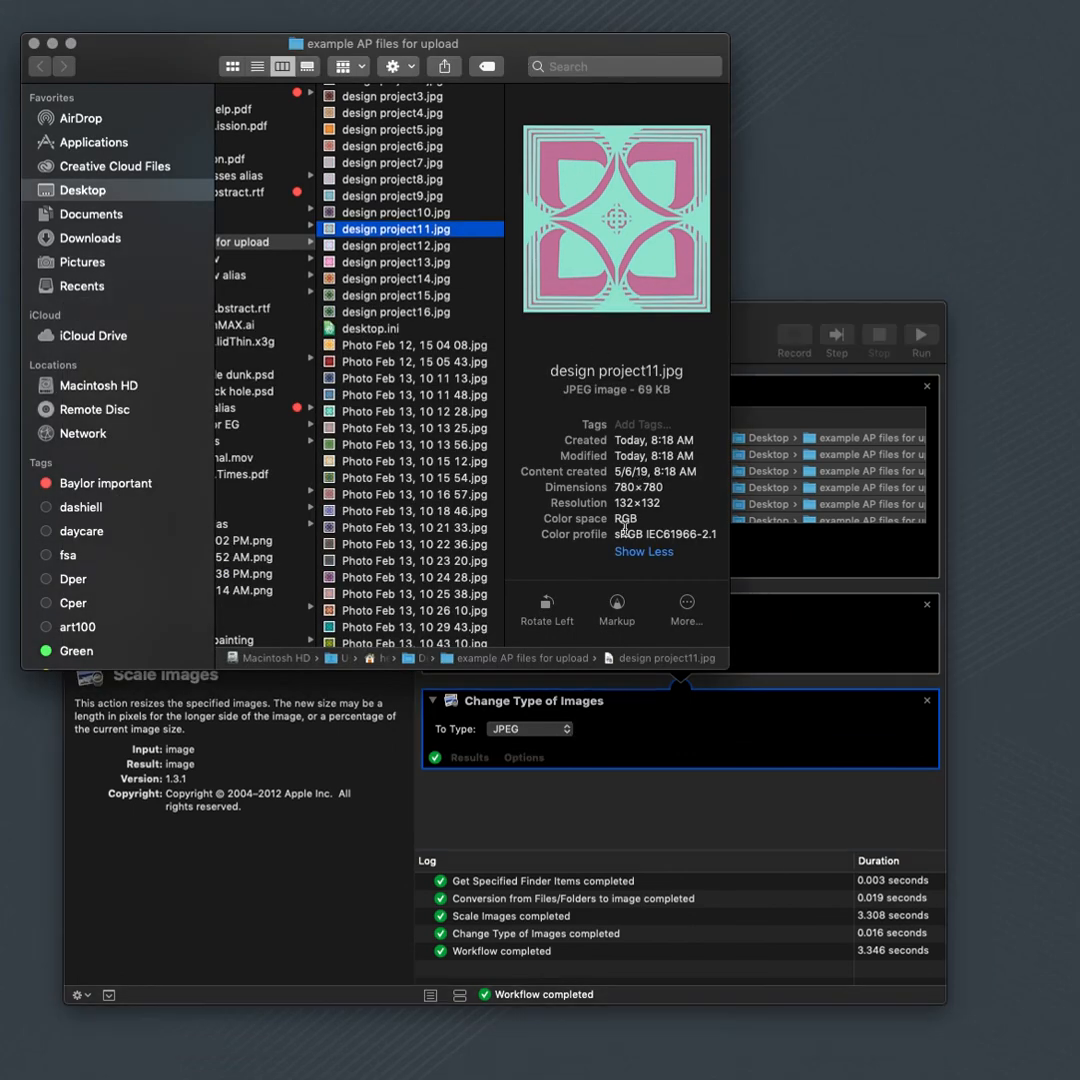
pyautogui.moveTo(614, 500); pyautogui.dragTo(662, 502)
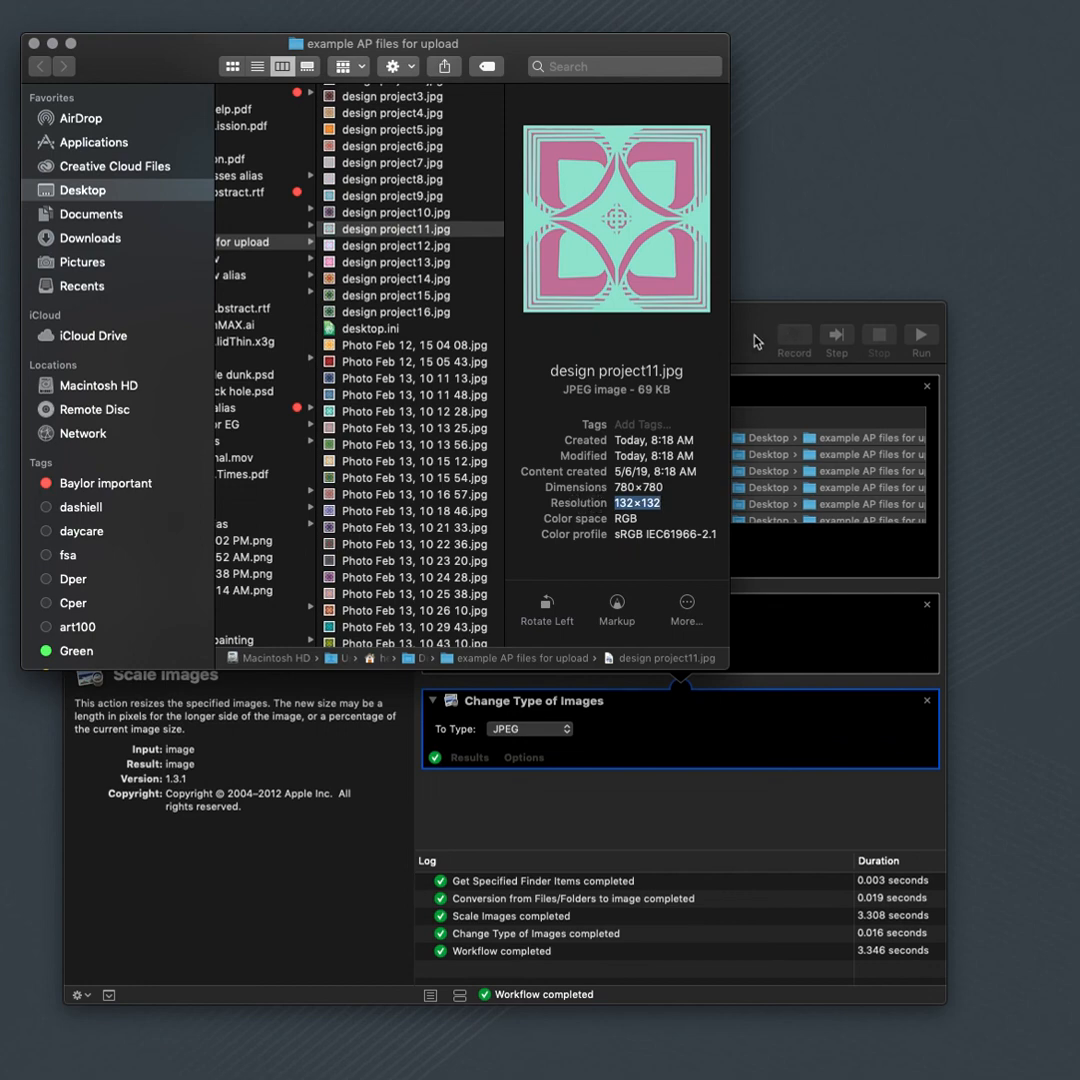
pyautogui.click(757, 342)
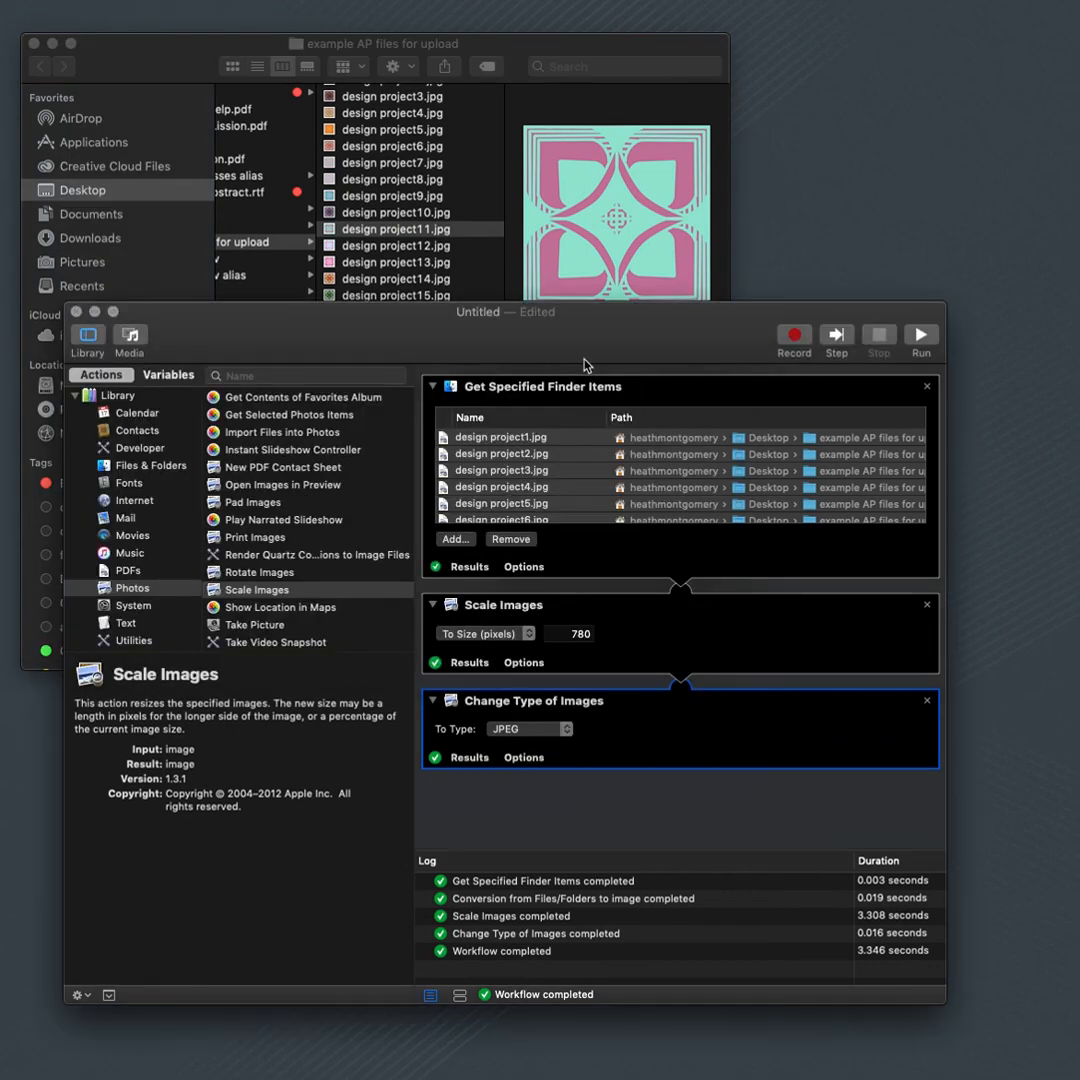